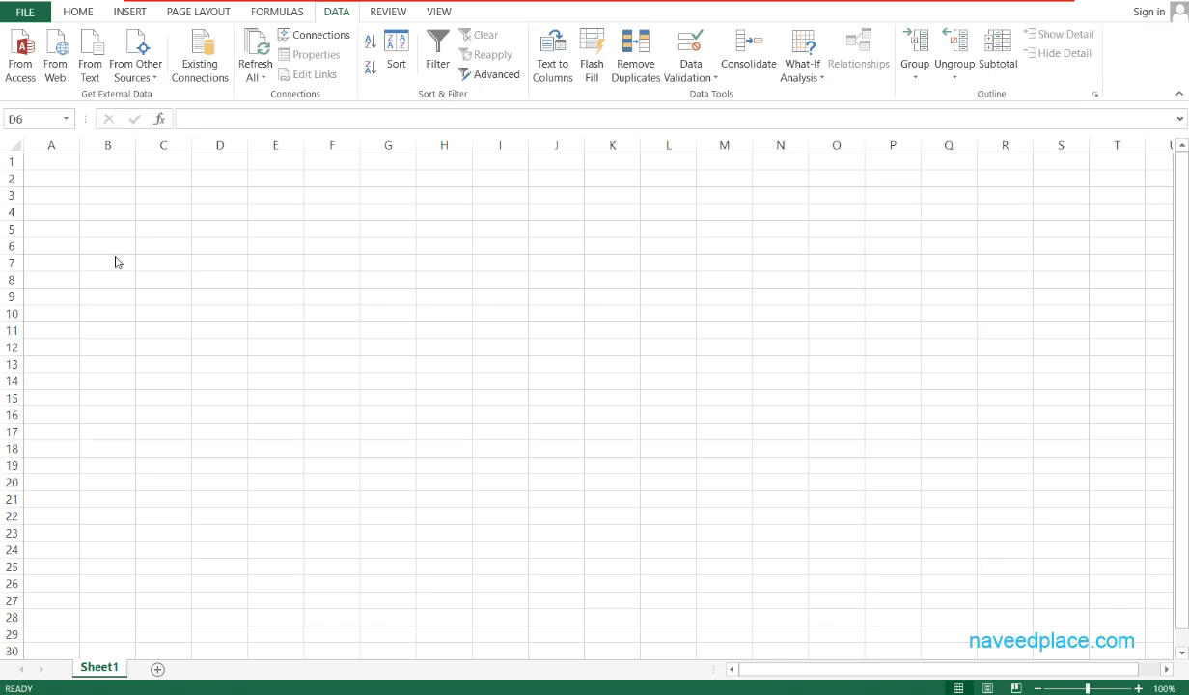
- Enter the column headings Names in D6 and T.Names in E6
{"action": "left_click", "coordinate": [216, 252]}
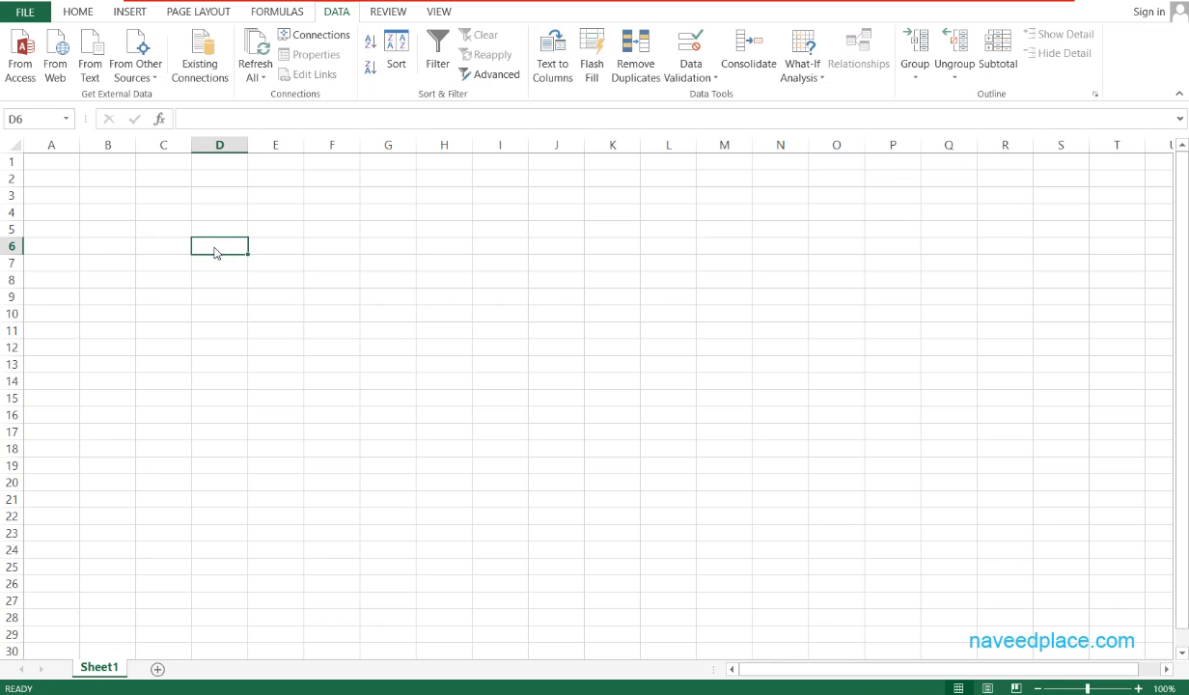
{"action": "type", "text": "Names"}
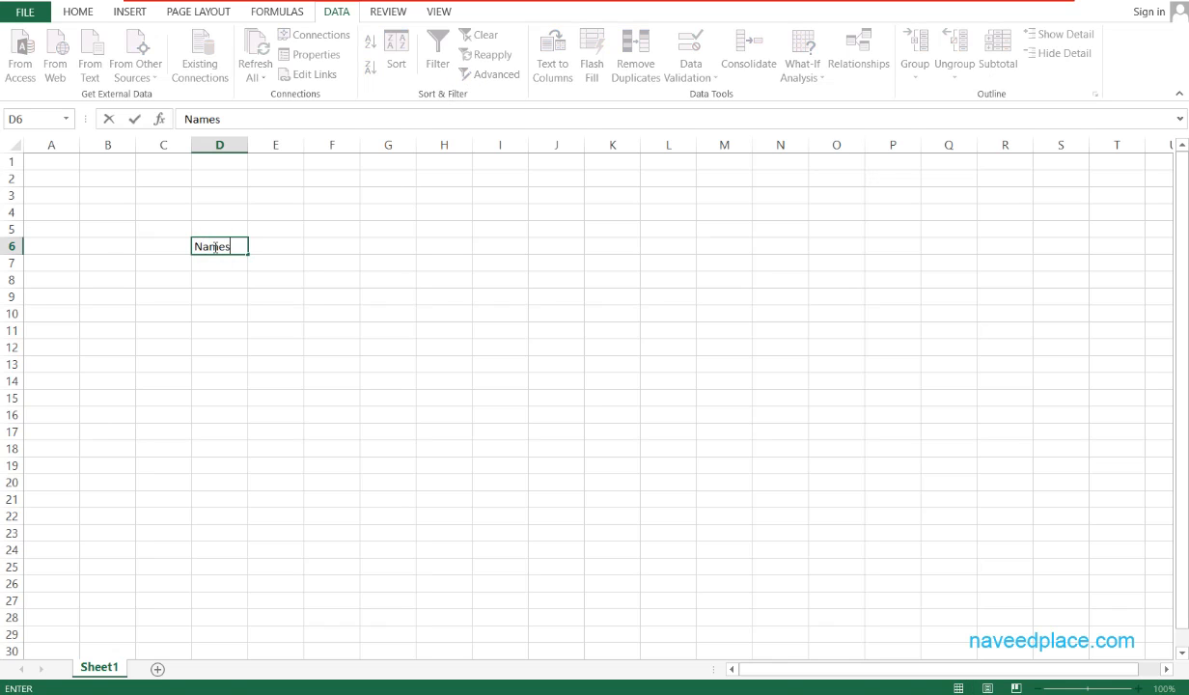
{"action": "key", "text": "Tab"}
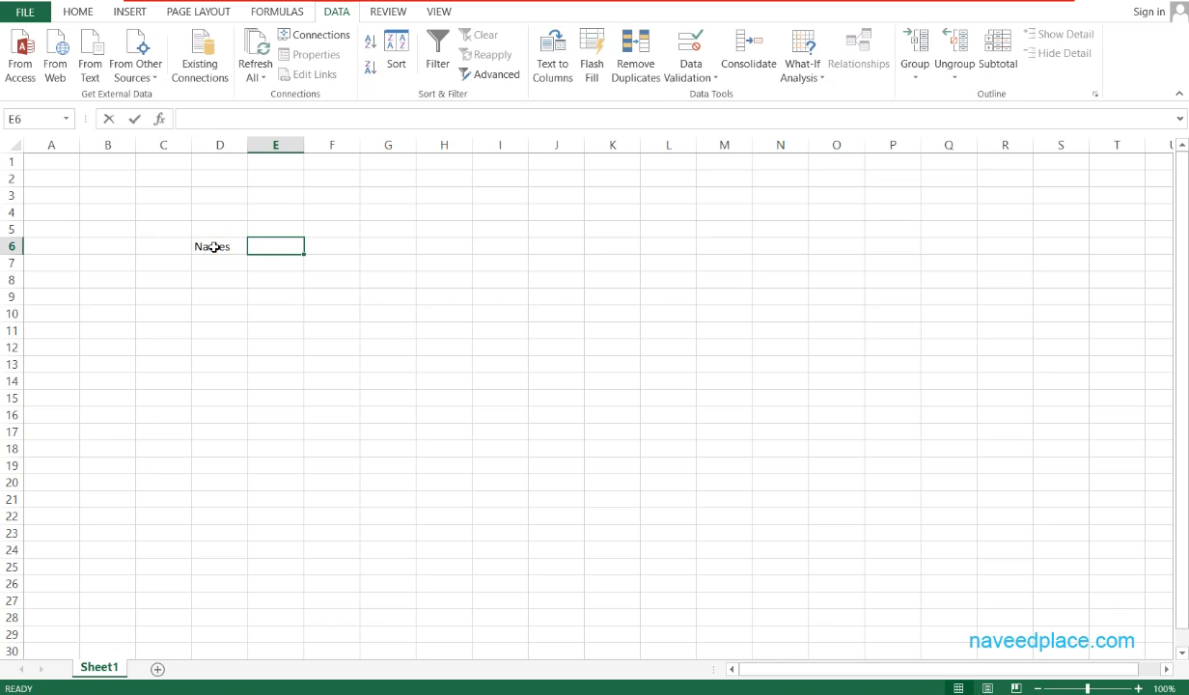
{"action": "type", "text": "T.Names"}
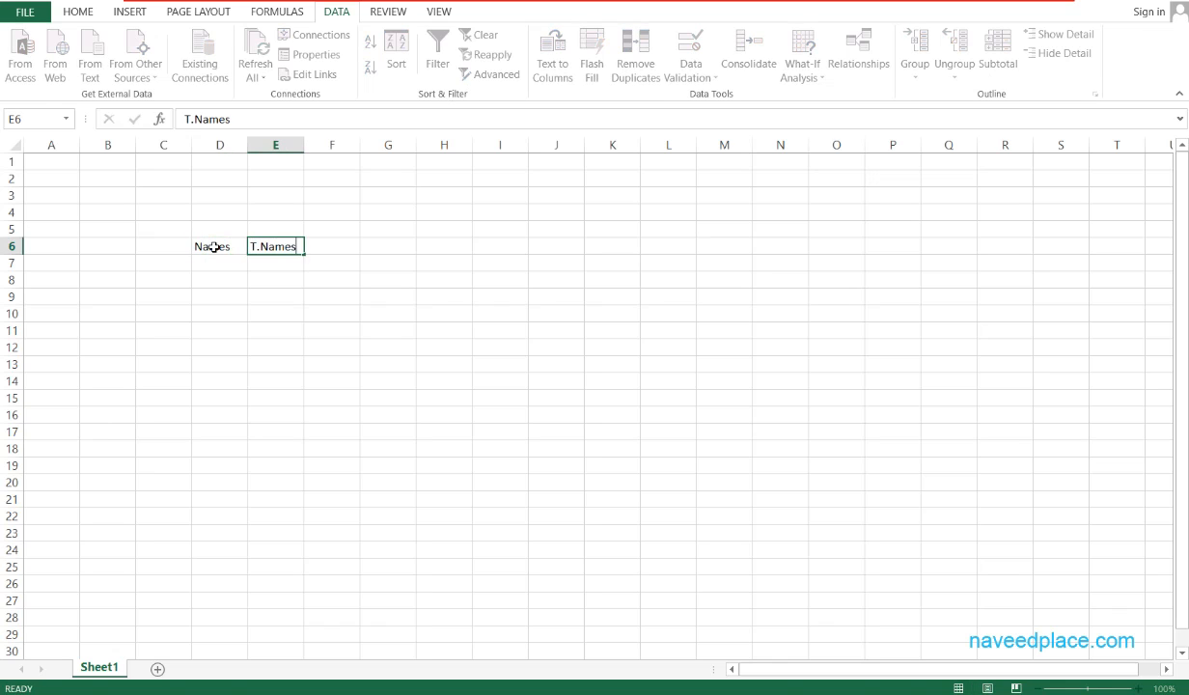
{"action": "key", "text": "Return"}
- Fill D7:D12 under Names with a person's first name followed by the sample entries s, d, d, w and we
{"action": "type", "text": "Al"}
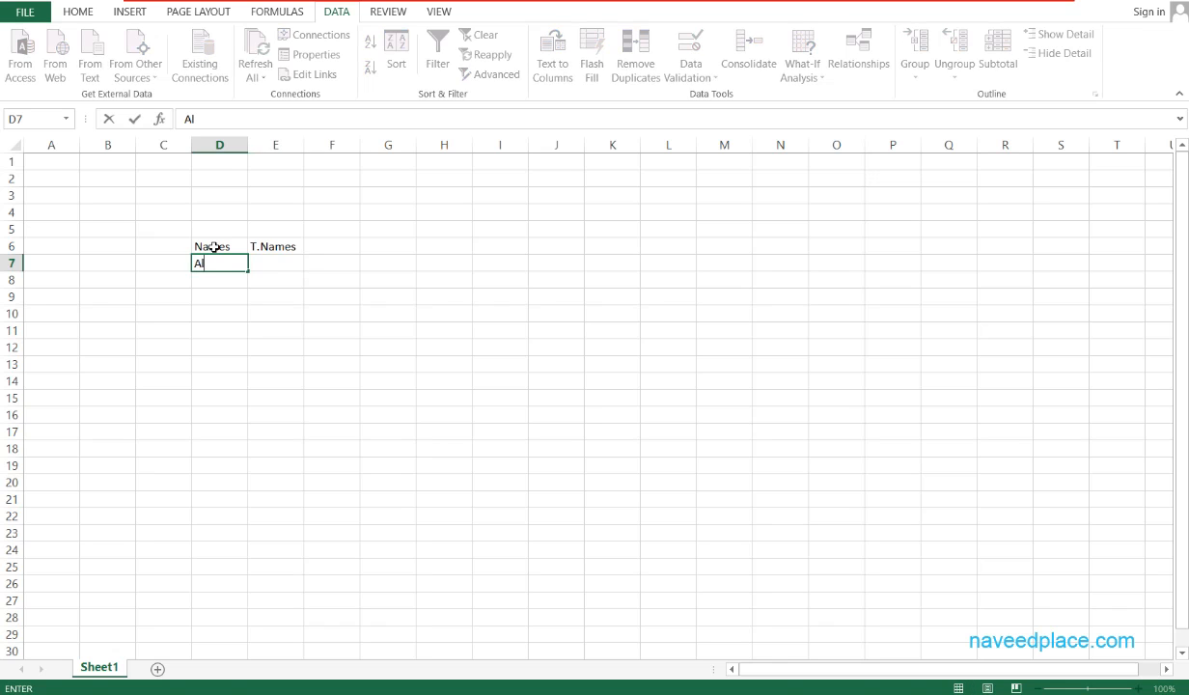
{"action": "type", "text": "i"}
{"action": "key", "text": "Return"}
{"action": "type", "text": "s d d w"}
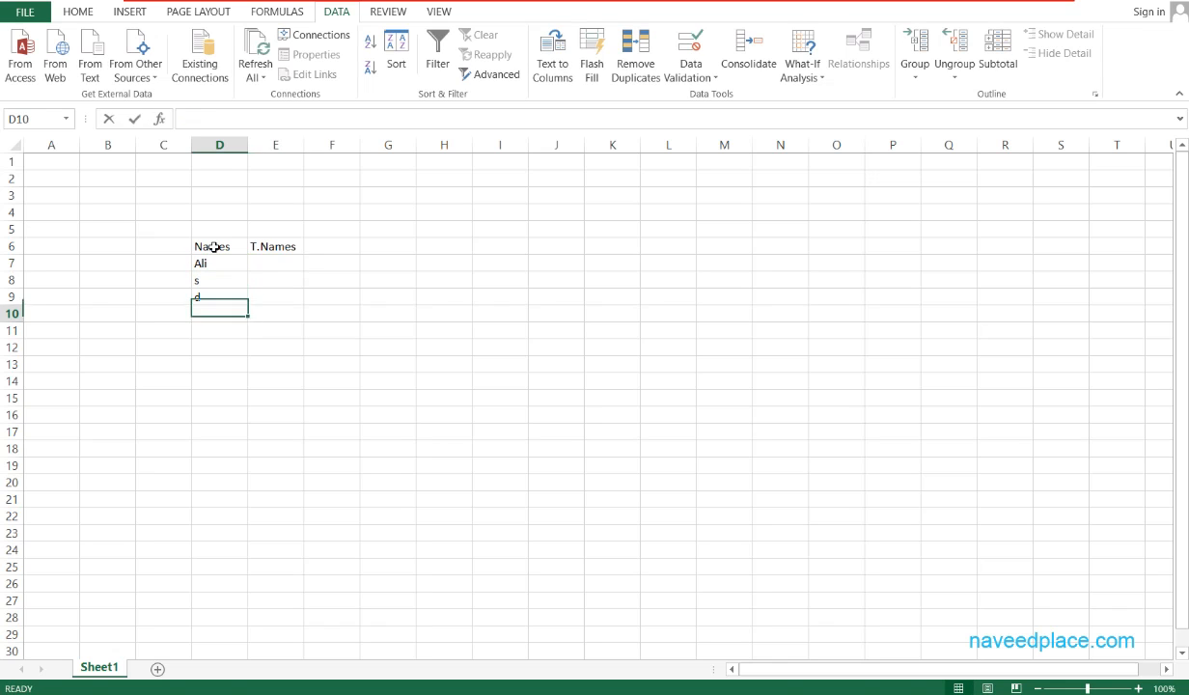
{"action": "key", "text": "Return"}
{"action": "type", "text": "we"}
{"action": "key", "text": "Return"}
- Enter two different teachers' names, each starting with Sir, in E7 and E8 under T.Names
{"action": "key", "text": "Right"}
{"action": "key", "text": "Up"}
{"action": "key", "text": "Up"}
{"action": "key", "text": "Up"}
{"action": "key", "text": "Up"}
{"action": "key", "text": "Up"}
{"action": "key", "text": "Up"}
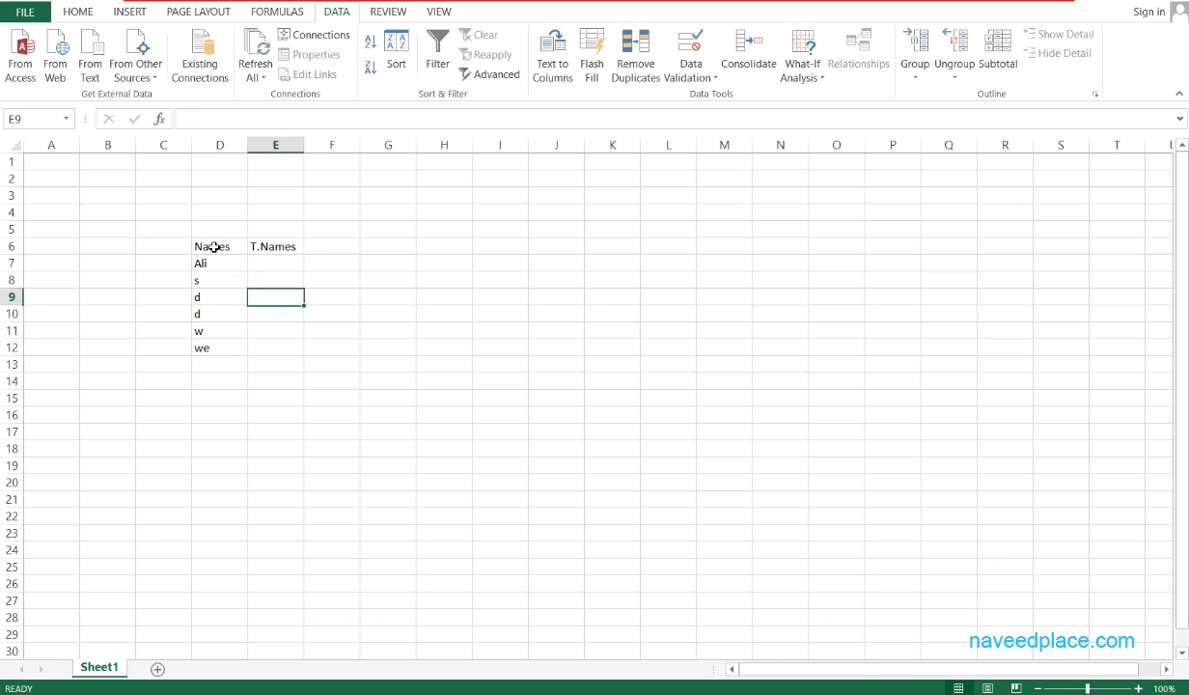
{"action": "type", "text": "Sir Kamran"}
{"action": "key", "text": "Return"}
{"action": "type", "text": "Sir Na"}
{"action": "key", "text": "BackSpace"}
{"action": "key", "text": "BackSpace"}
{"action": "key", "text": "BackSpace"}
{"action": "type", "text": "Naveed"}
{"action": "key", "text": "Return"}
- Repeat the teacher's name from E7 in cells E9 and E10
{"action": "type", "text": "Sir"}
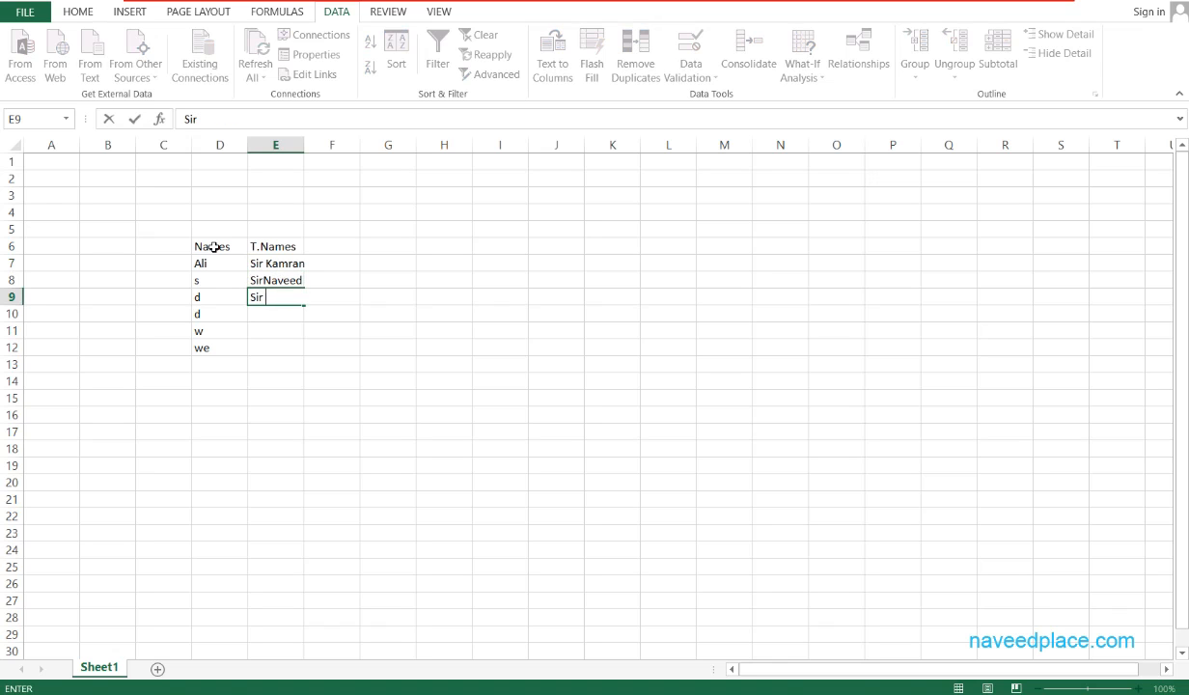
{"action": "type", "text": " Il"}
{"action": "key", "text": "BackSpace"}
{"action": "type", "text": "a"}
{"action": "key", "text": "Return"}
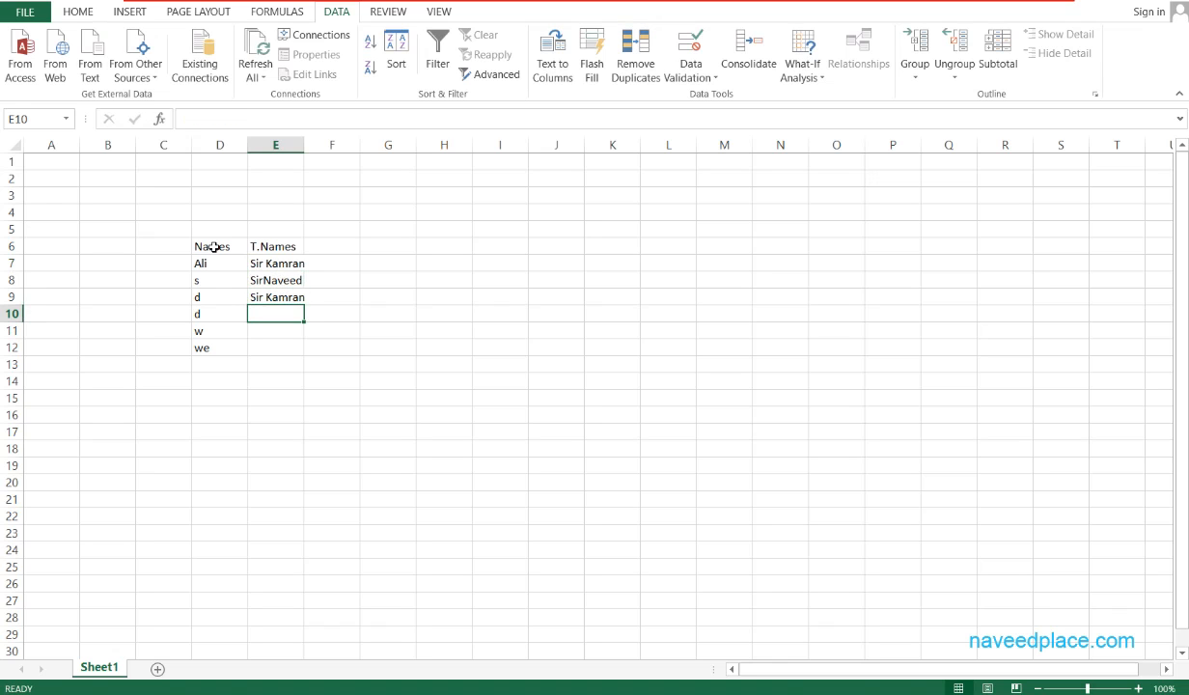
{"action": "type", "text": "Sir Kamran"}
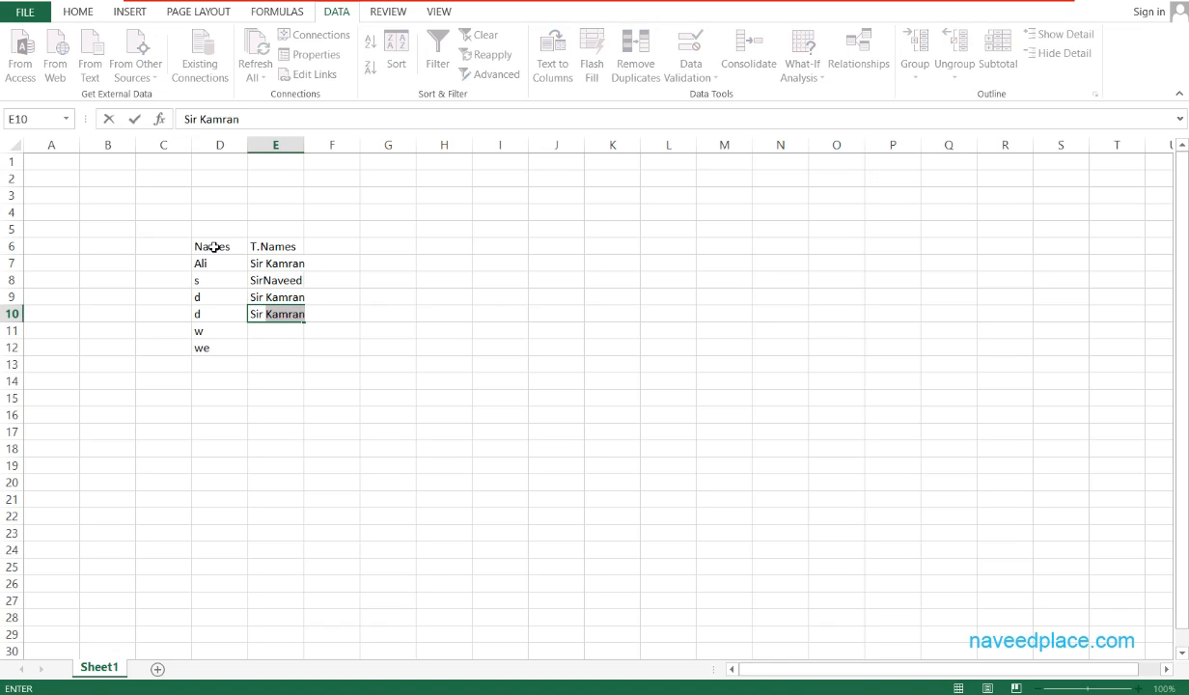
{"action": "key", "text": "Return"}
- Clear the surplus entries in D11:D12 and widen column E to fit the teachers' names
{"action": "key", "text": "Left"}
{"action": "key", "text": "shift+Down"}
{"action": "key", "text": "Delete"}
{"action": "scroll", "coordinate": [580, 409], "scroll_direction": "up", "scroll_amount": 5}
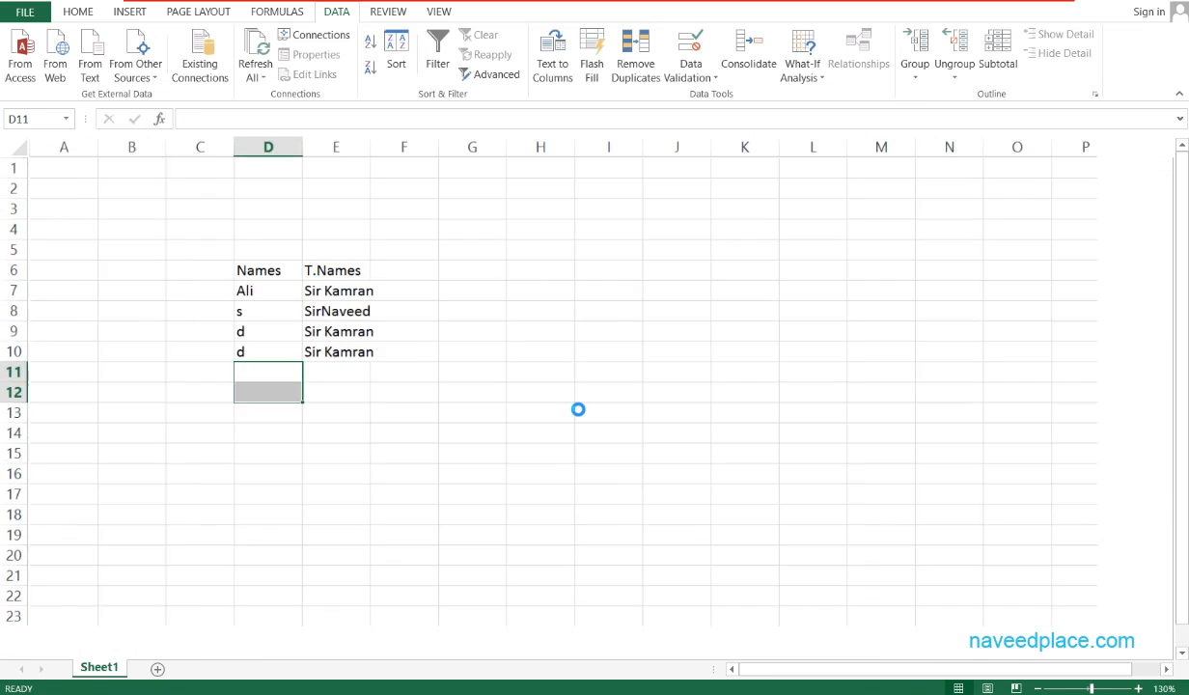
{"action": "scroll", "coordinate": [579, 409], "scroll_direction": "up", "scroll_amount": 5}
{"action": "left_click_drag", "start_coordinate": [759, 158], "coordinate": [793, 159]}
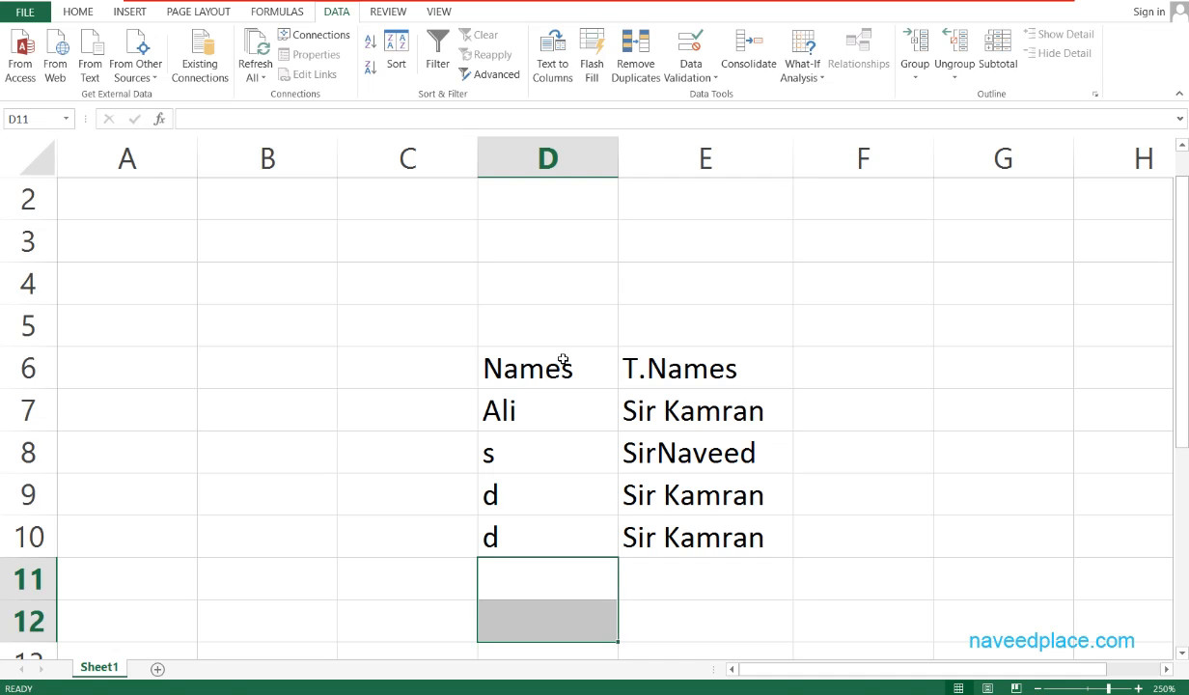
- Turn on filtering for the table in D6:E10, including its heading row
{"action": "left_click", "coordinate": [683, 374]}
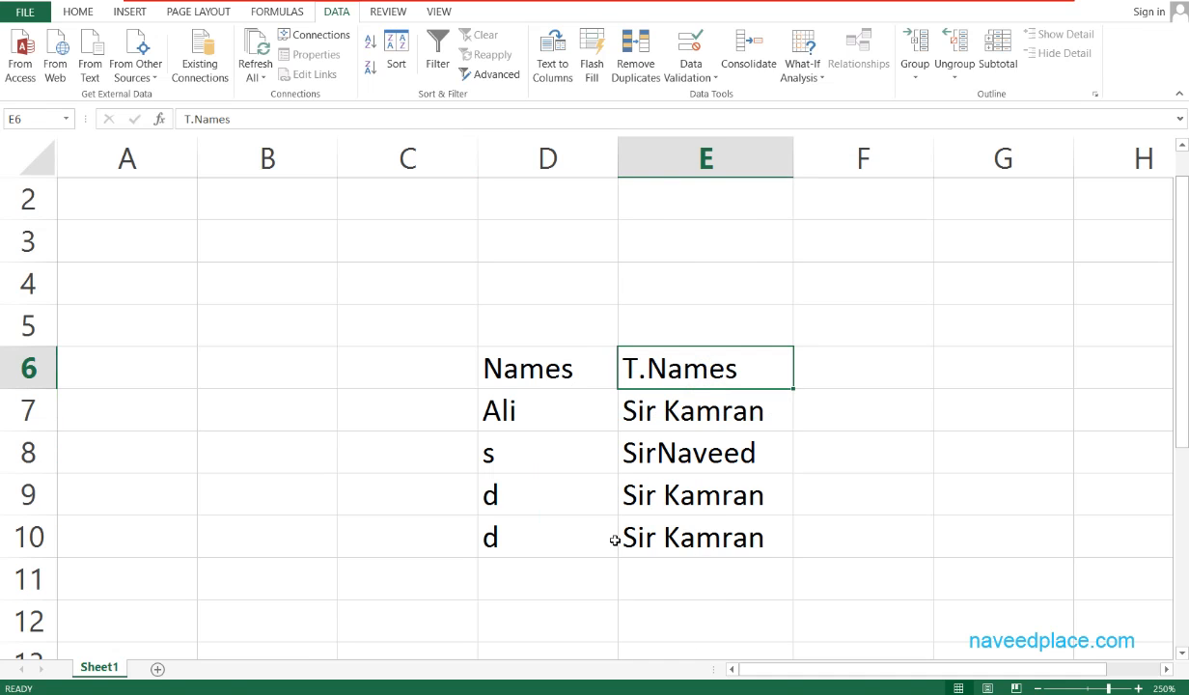
{"action": "left_click_drag", "start_coordinate": [511, 355], "coordinate": [682, 541]}
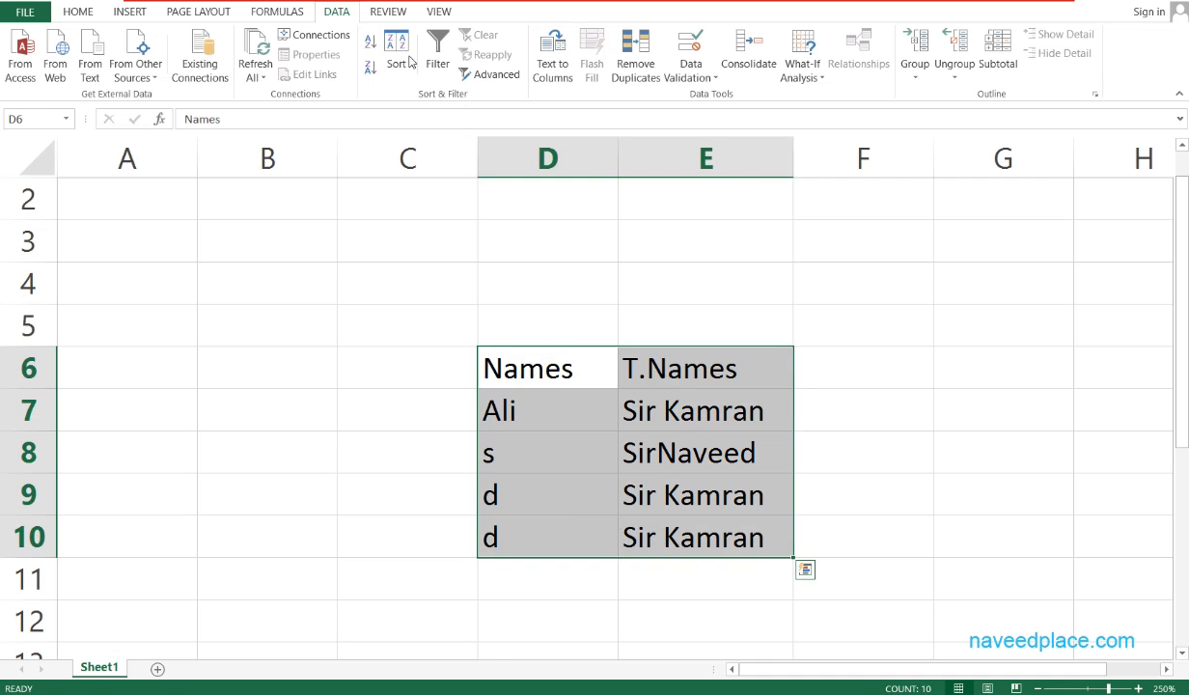
{"action": "left_click", "coordinate": [438, 58]}
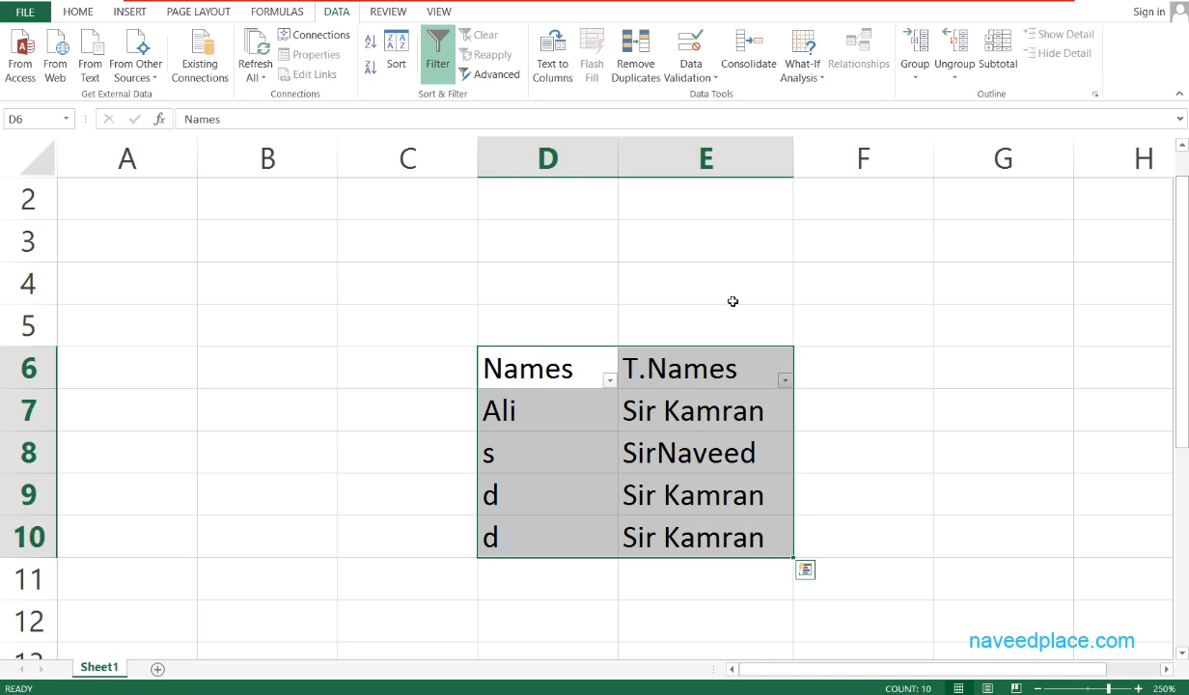
{"action": "left_click", "coordinate": [914, 496]}
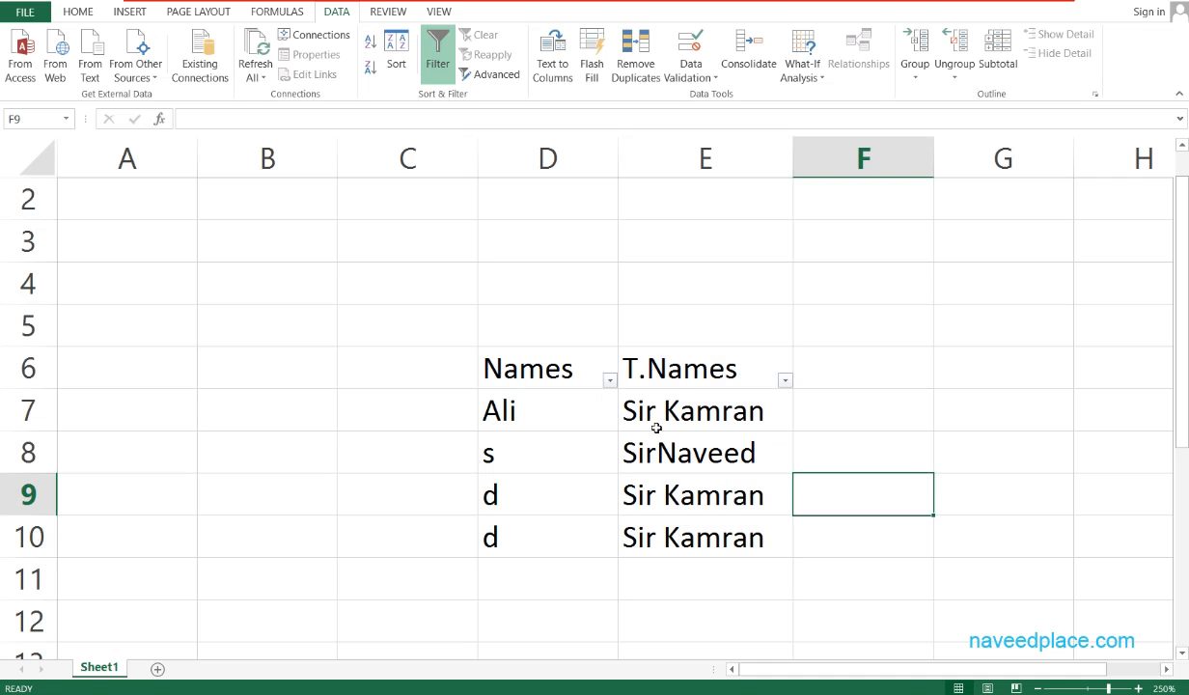
{"action": "left_click", "coordinate": [513, 500]}
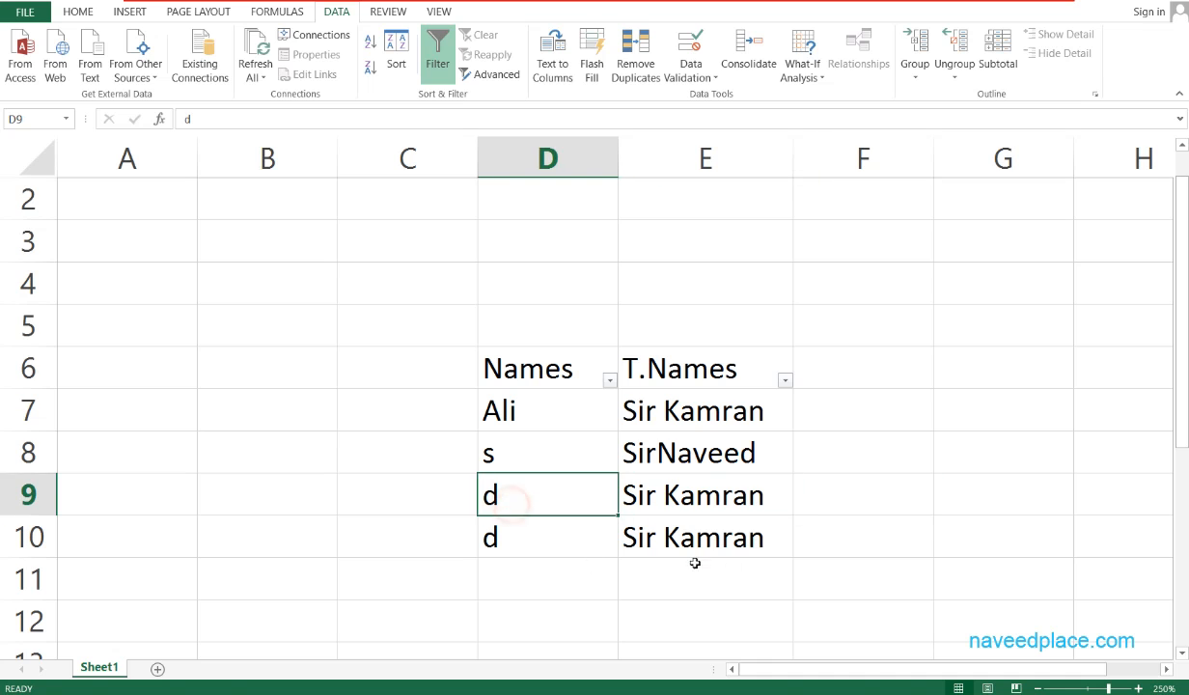
{"action": "left_click", "coordinate": [542, 554]}
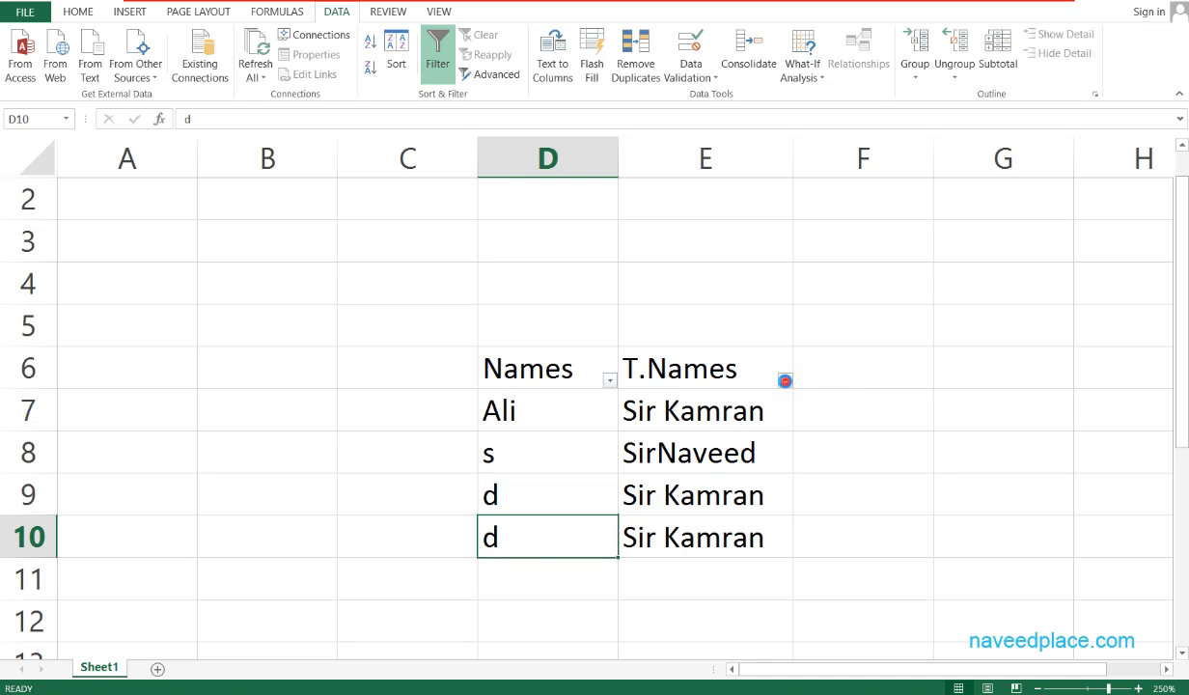
- Filter the T.Names column to show only the rows of the teacher named in E7
{"action": "left_click", "coordinate": [786, 383]}
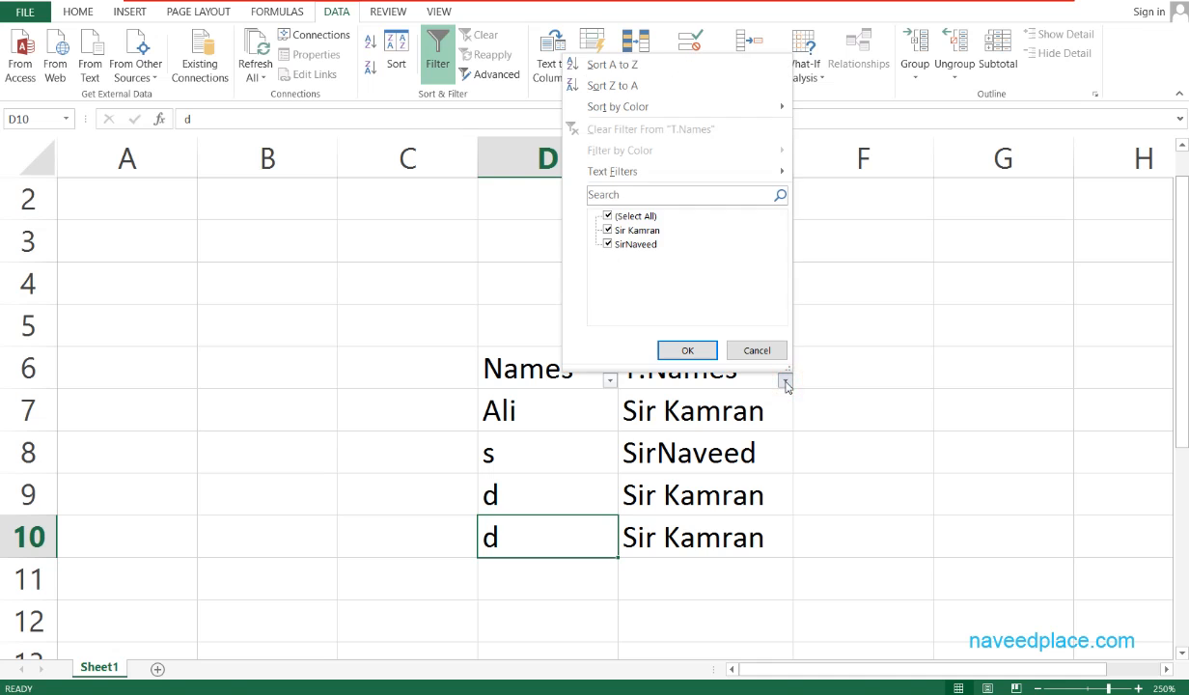
{"action": "left_click", "coordinate": [629, 217]}
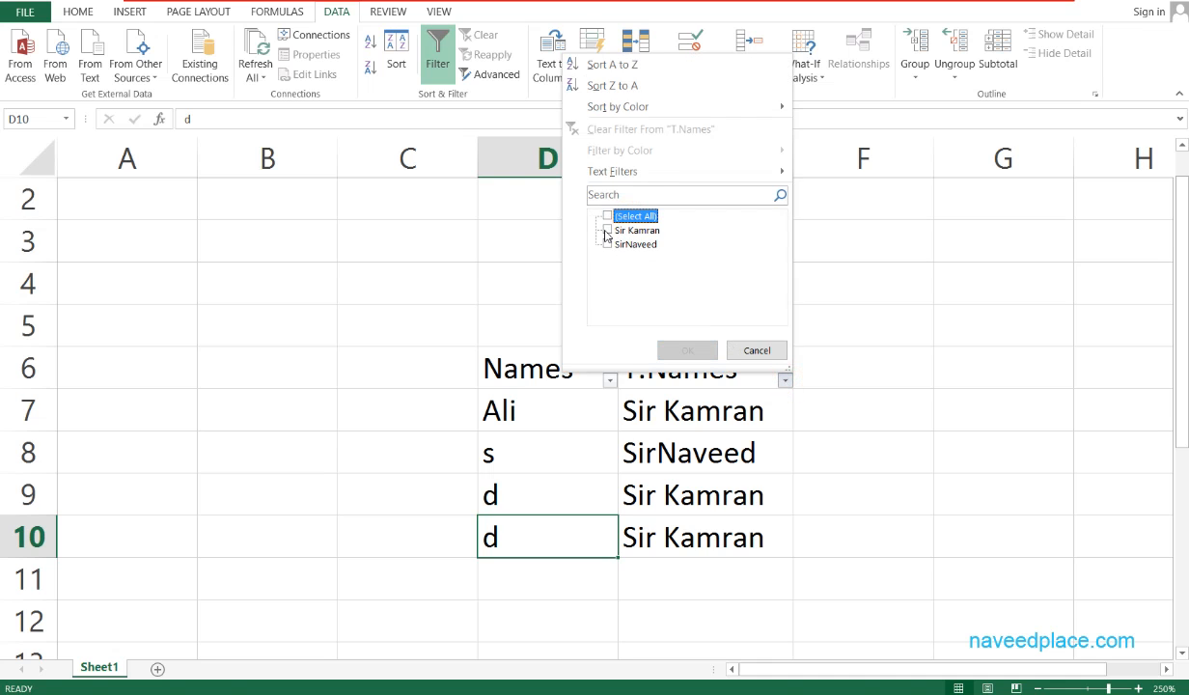
{"action": "left_click", "coordinate": [607, 230]}
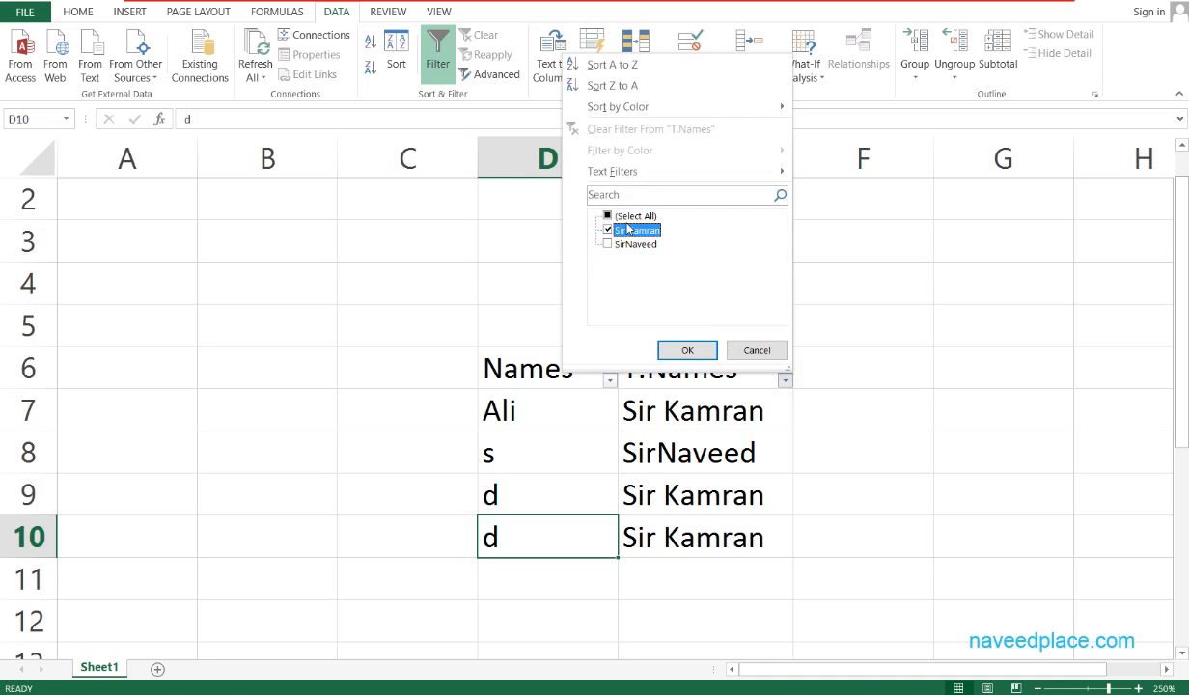
{"action": "left_click", "coordinate": [684, 350]}
{"action": "left_click", "coordinate": [680, 421]}
{"action": "left_click", "coordinate": [677, 453]}
{"action": "left_click", "coordinate": [676, 495]}
{"action": "left_click", "coordinate": [687, 543]}
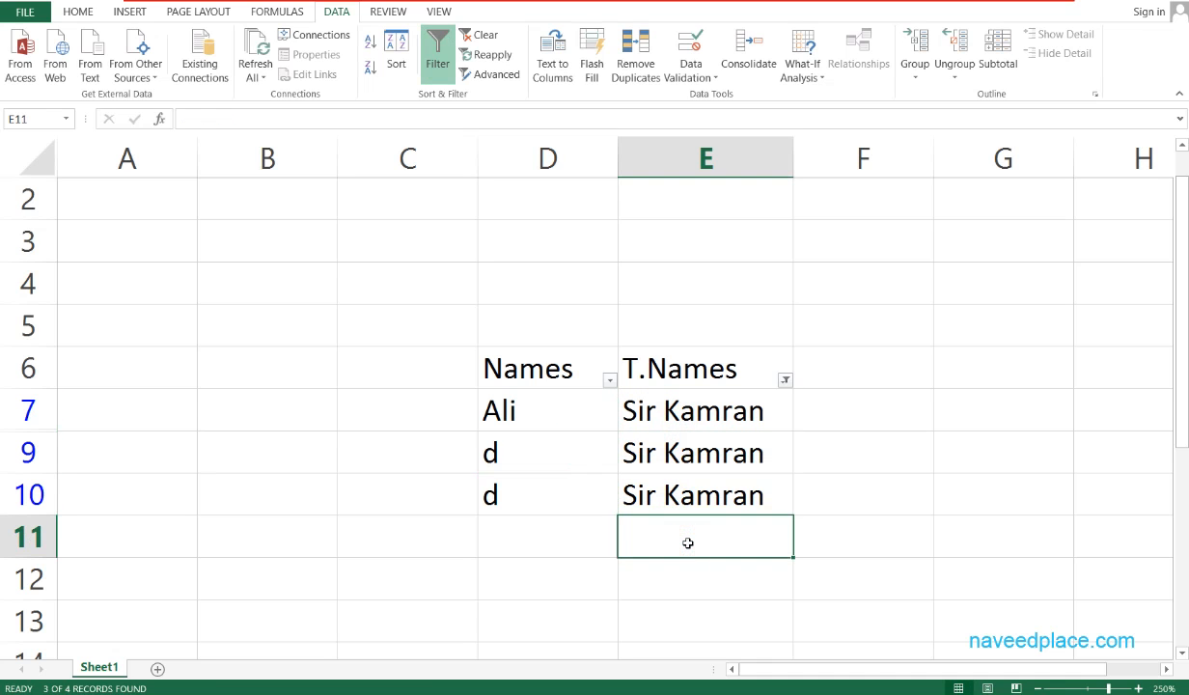
- Change the T.Names filter to show only the rows of the teacher named in E8
{"action": "left_click", "coordinate": [785, 380]}
{"action": "left_click", "coordinate": [608, 216]}
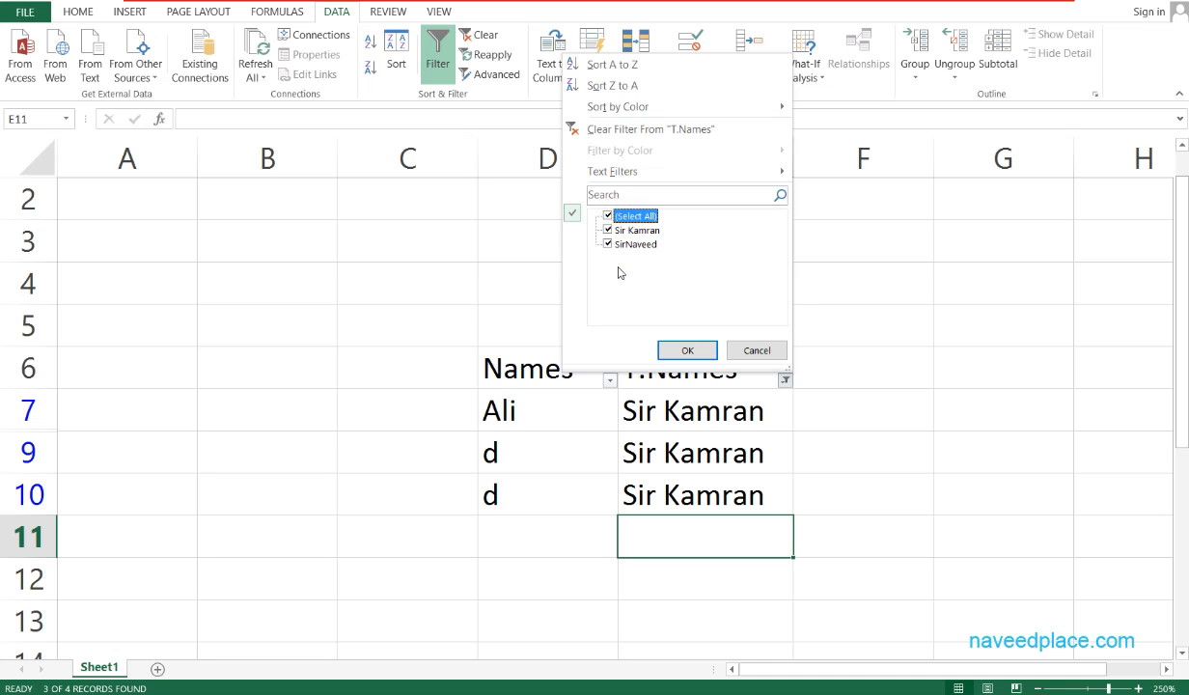
{"action": "left_click", "coordinate": [608, 245]}
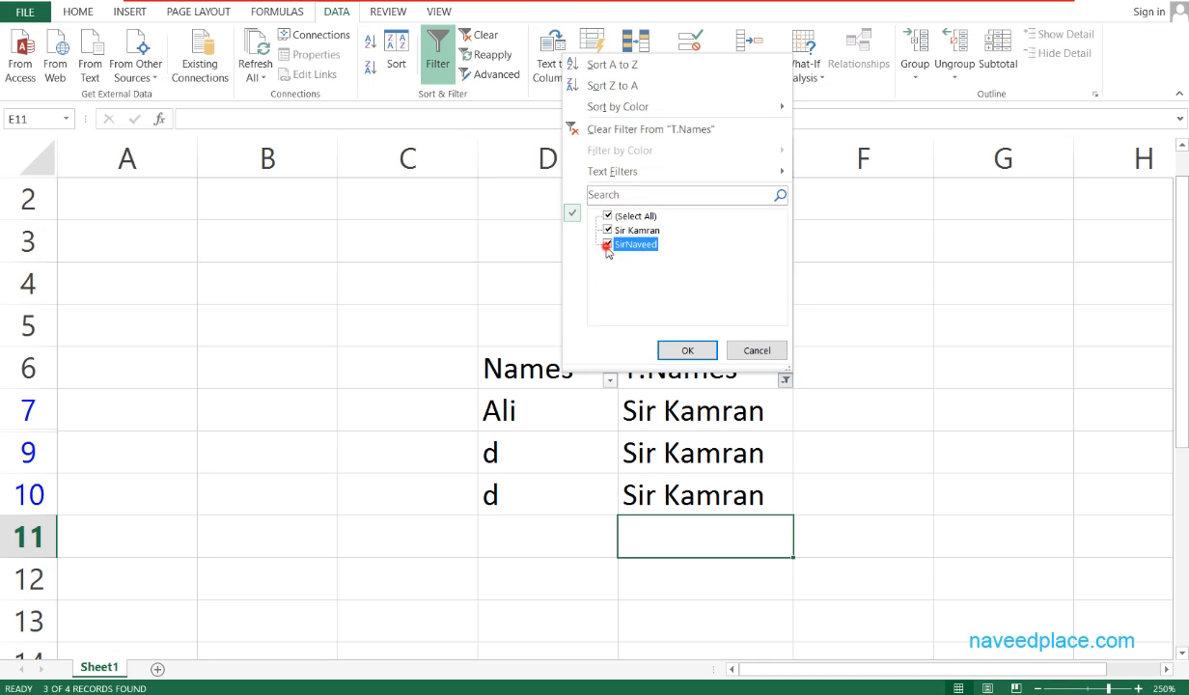
{"action": "left_click", "coordinate": [608, 231]}
{"action": "left_click", "coordinate": [607, 244]}
{"action": "left_click", "coordinate": [687, 350]}
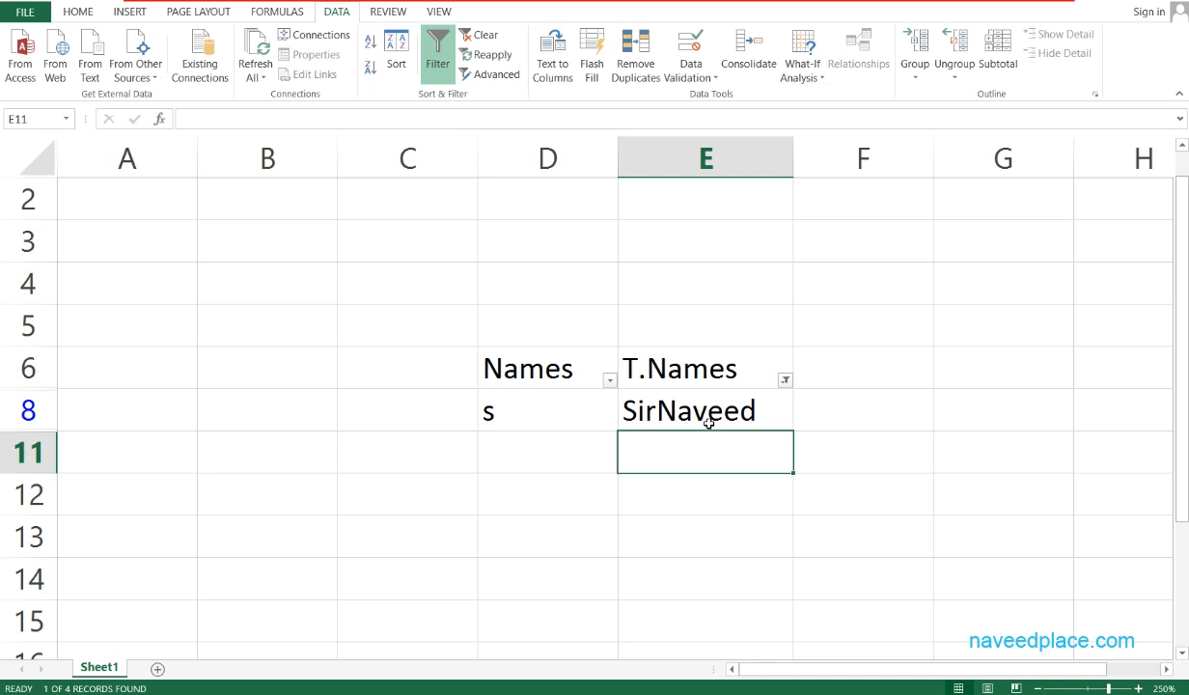
- Reset the T.Names filter to include all teachers
{"action": "left_click", "coordinate": [789, 383]}
{"action": "left_click", "coordinate": [788, 385]}
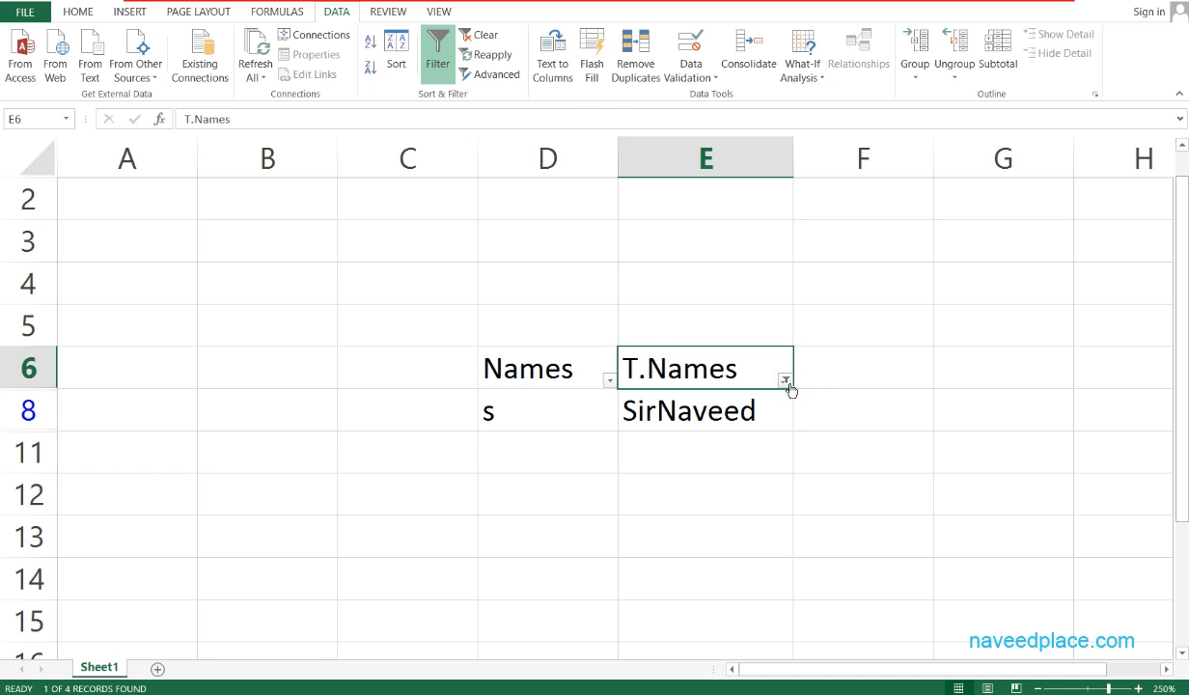
{"action": "left_click", "coordinate": [787, 383]}
{"action": "left_click", "coordinate": [610, 215]}
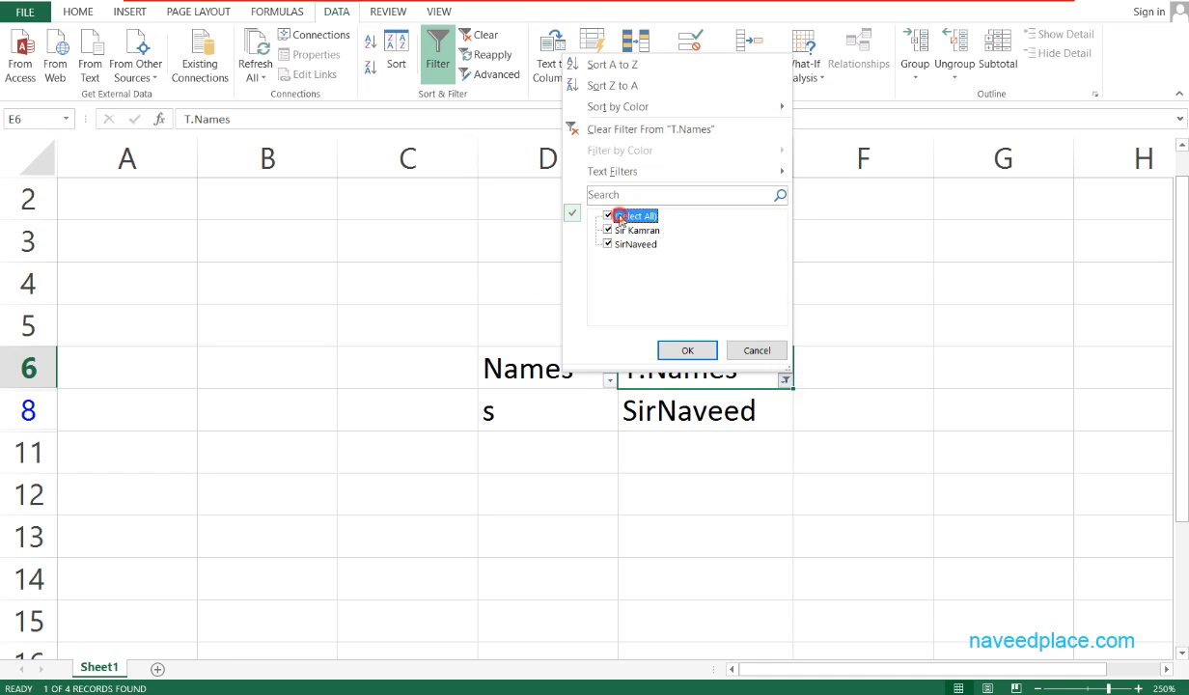
{"action": "left_click", "coordinate": [687, 350]}
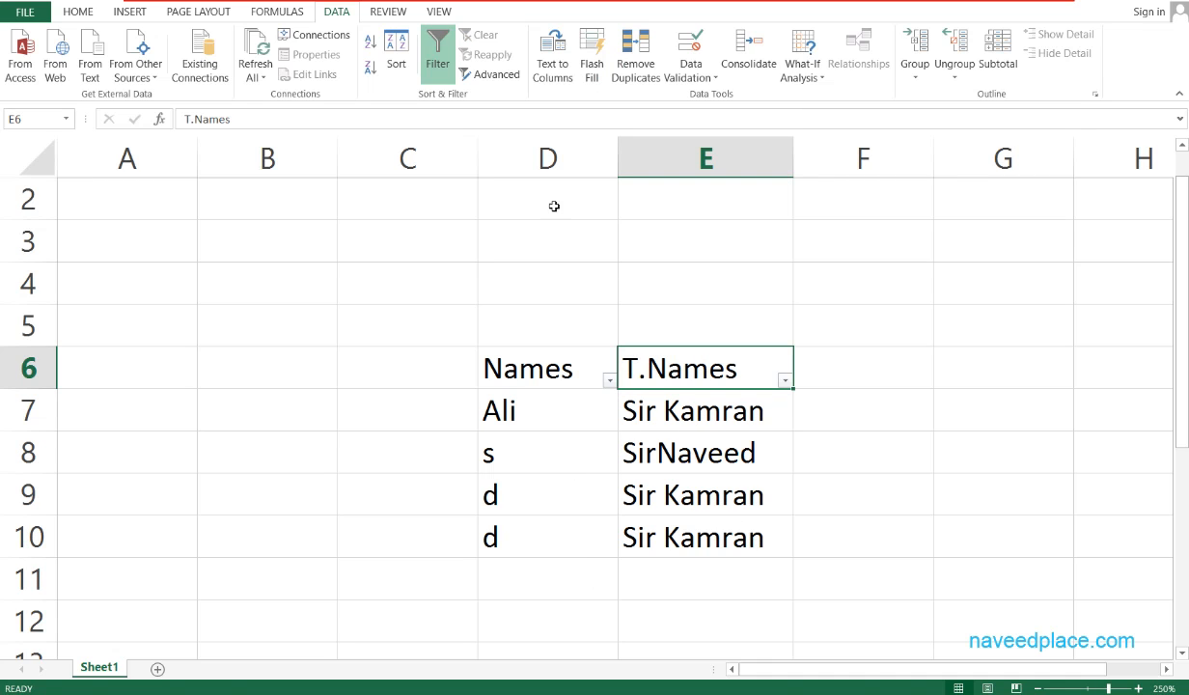
- Review the Text Filters options of the T.Names column and the Advanced Filter dialog without applying either
{"action": "left_click", "coordinate": [786, 382]}
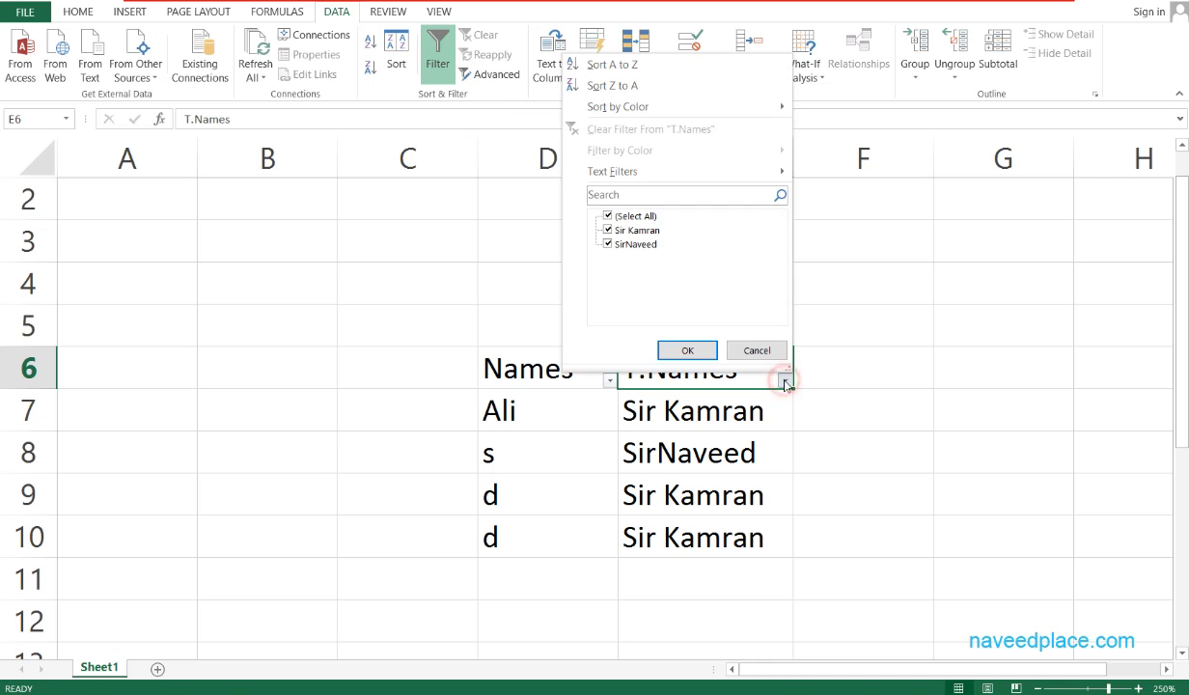
{"action": "mouse_move", "coordinate": [684, 174]}
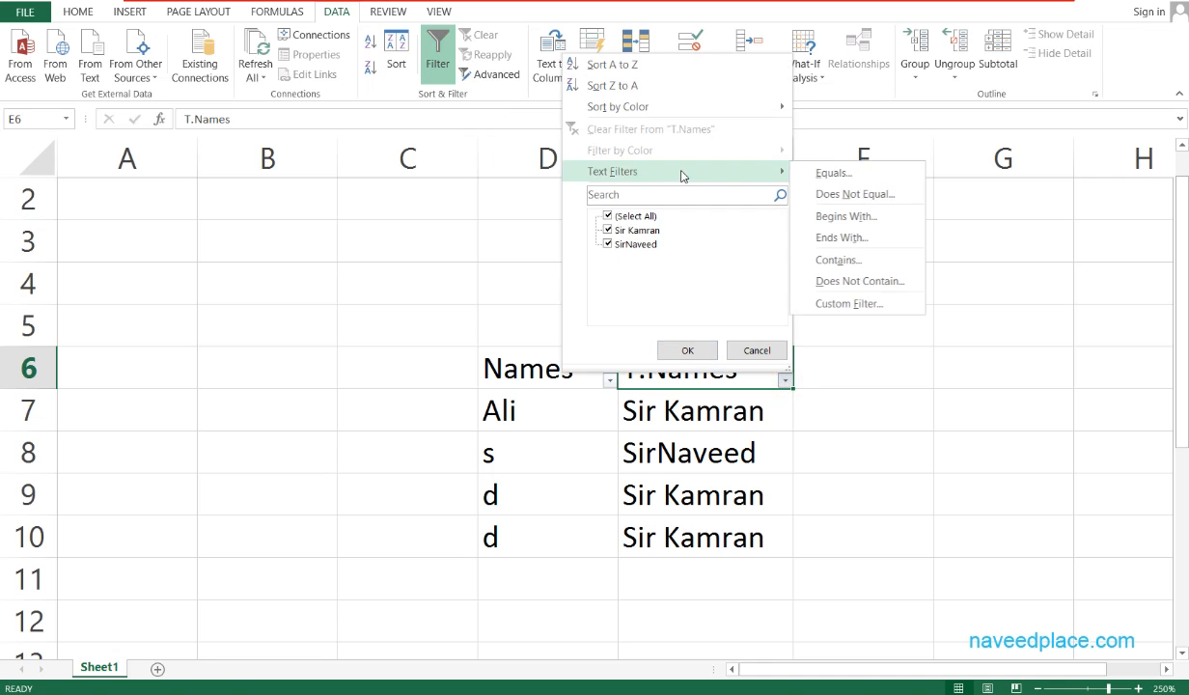
{"action": "left_click", "coordinate": [854, 435]}
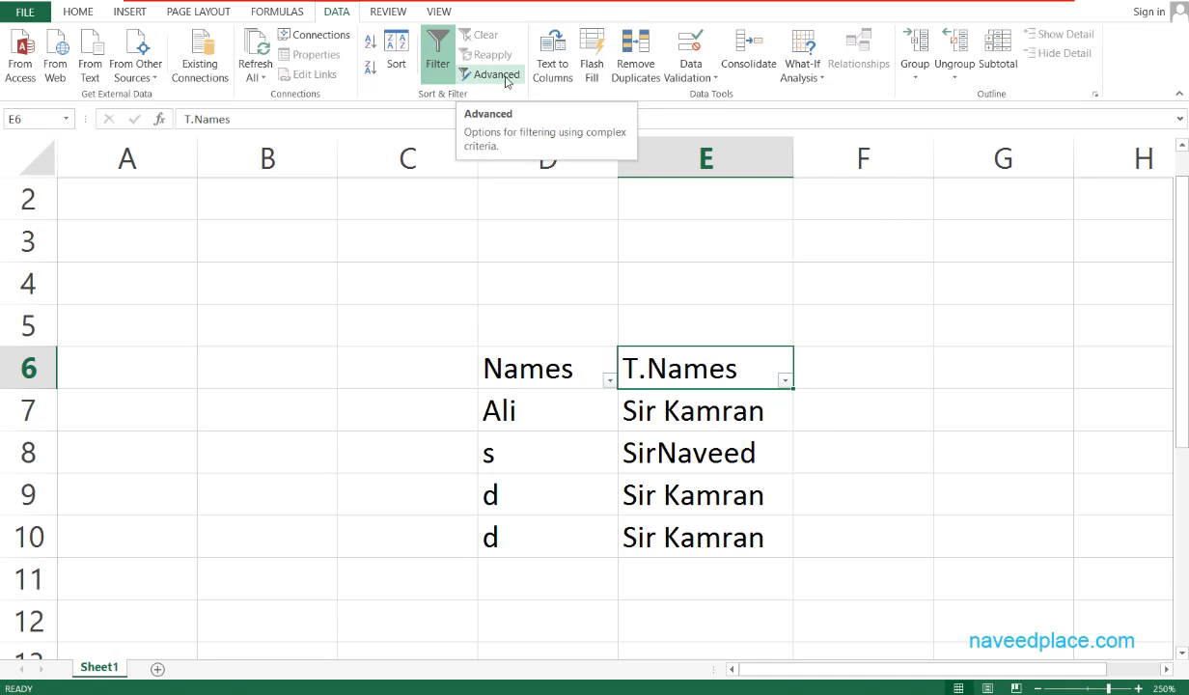
{"action": "left_click", "coordinate": [496, 75]}
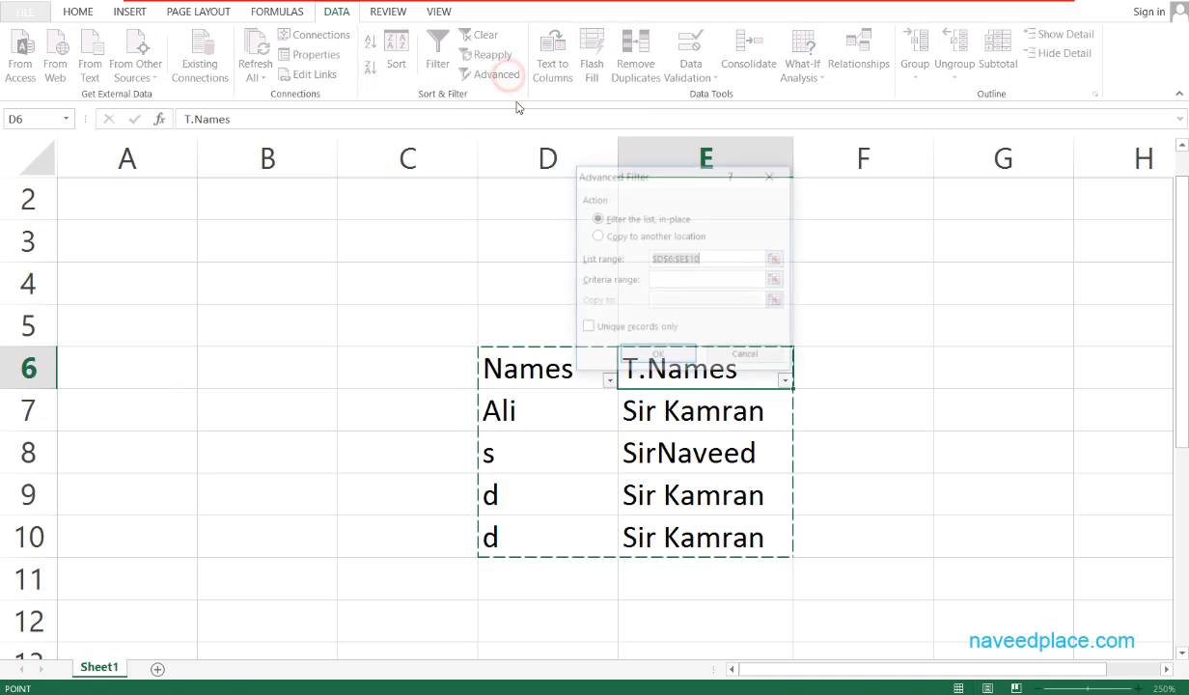
{"action": "left_click", "coordinate": [754, 172]}
{"action": "left_click", "coordinate": [212, 216]}
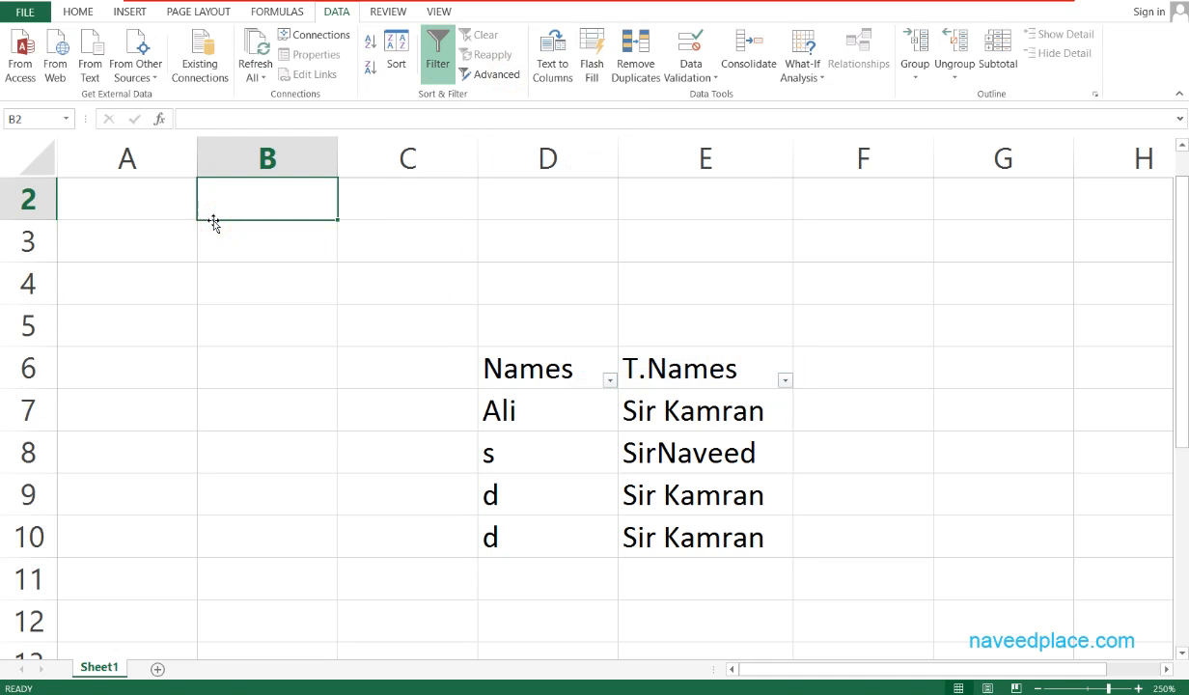
{"action": "type", "text": "Names"}
{"action": "key", "text": "Return"}
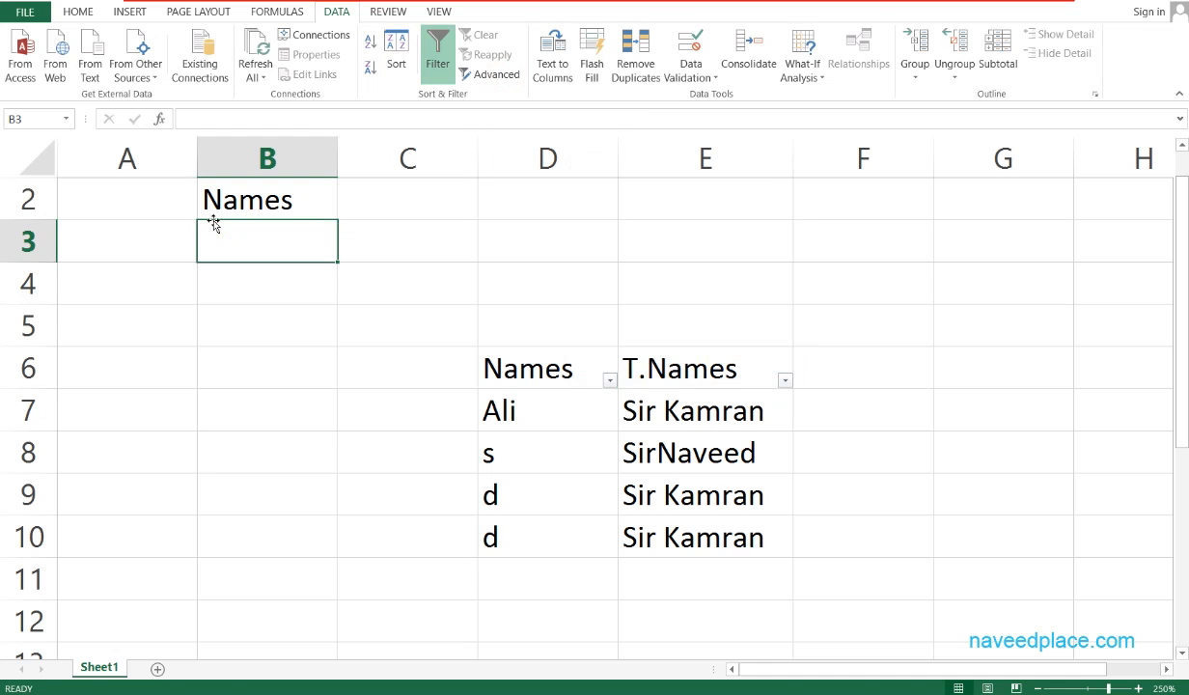
{"action": "key", "text": "Up"}
{"action": "key", "text": "Delete"}
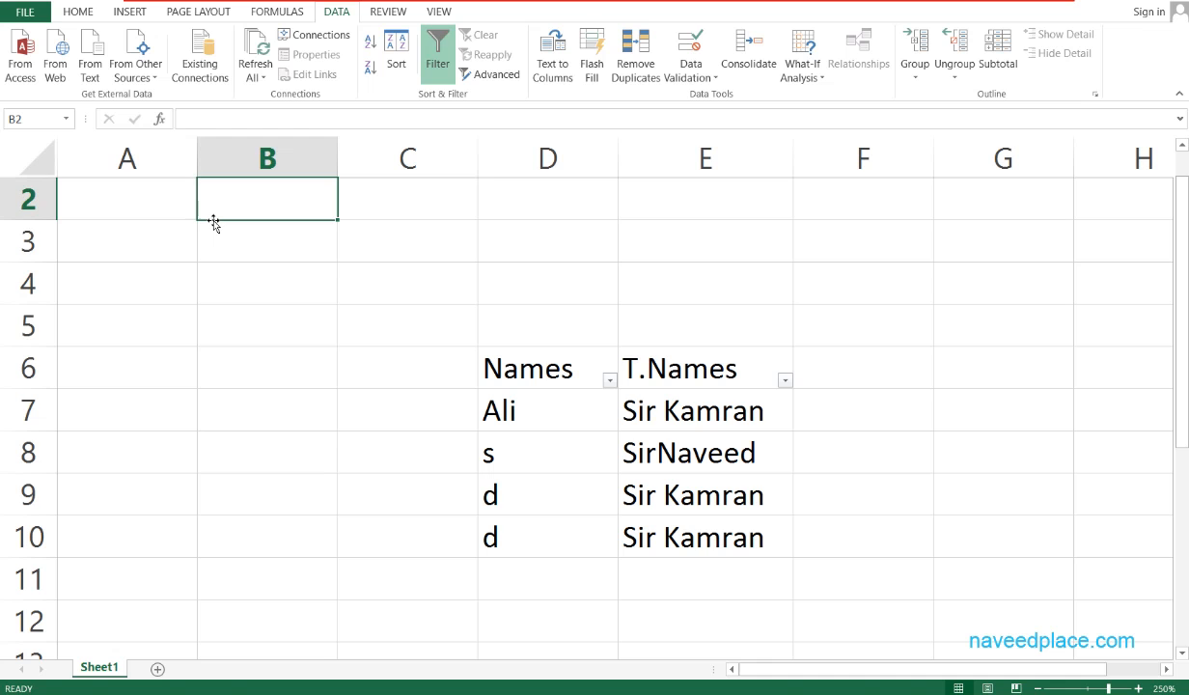
- Copy the T.Names header into cell B2 as the criteria heading
{"action": "left_click", "coordinate": [685, 364]}
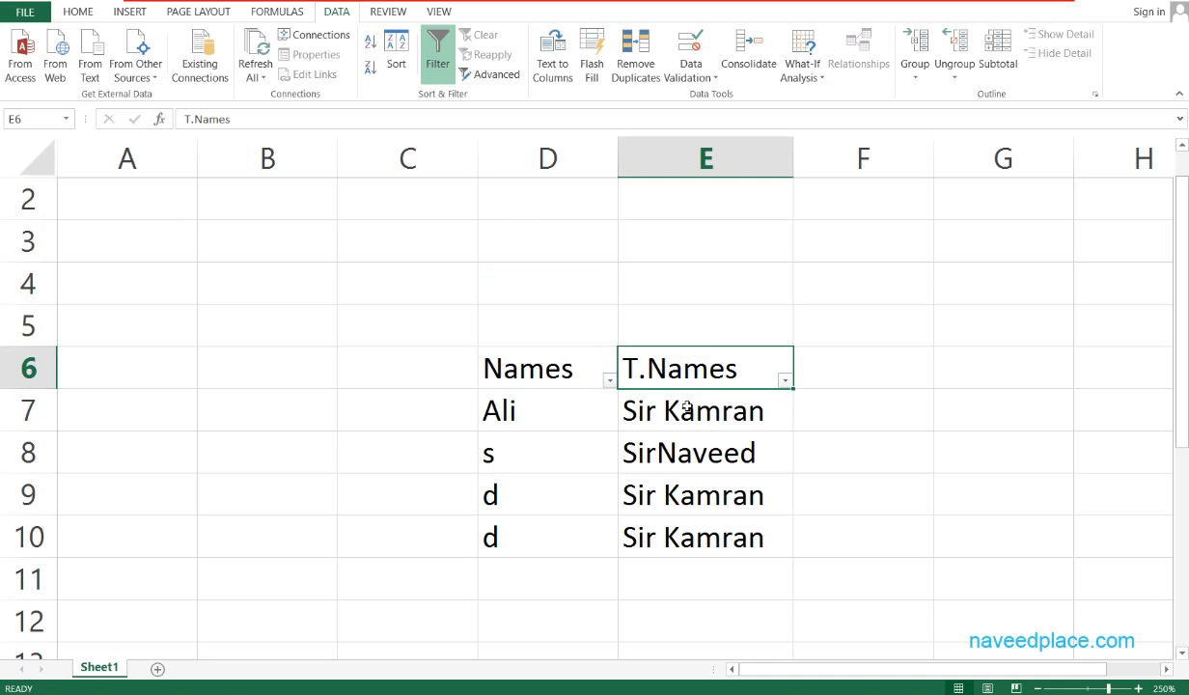
{"action": "key", "text": "ctrl+c"}
{"action": "left_click", "coordinate": [255, 195]}
{"action": "key", "text": "ctrl+v"}
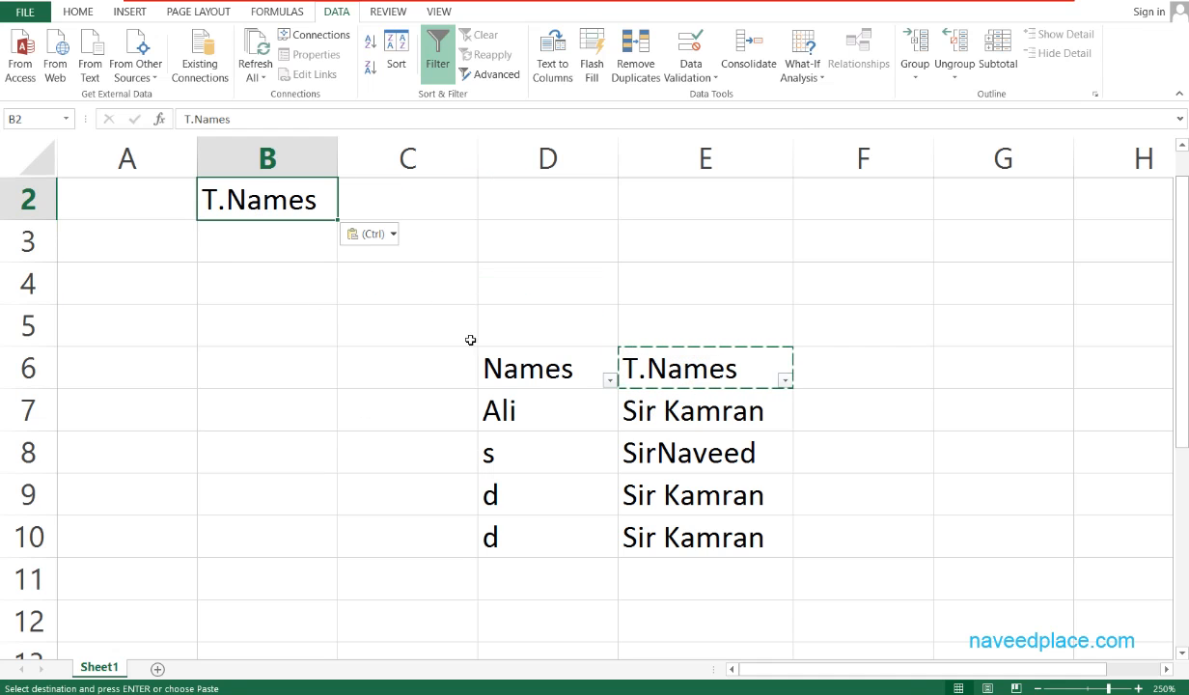
{"action": "left_click", "coordinate": [648, 429]}
{"action": "key", "text": "ctrl+v"}
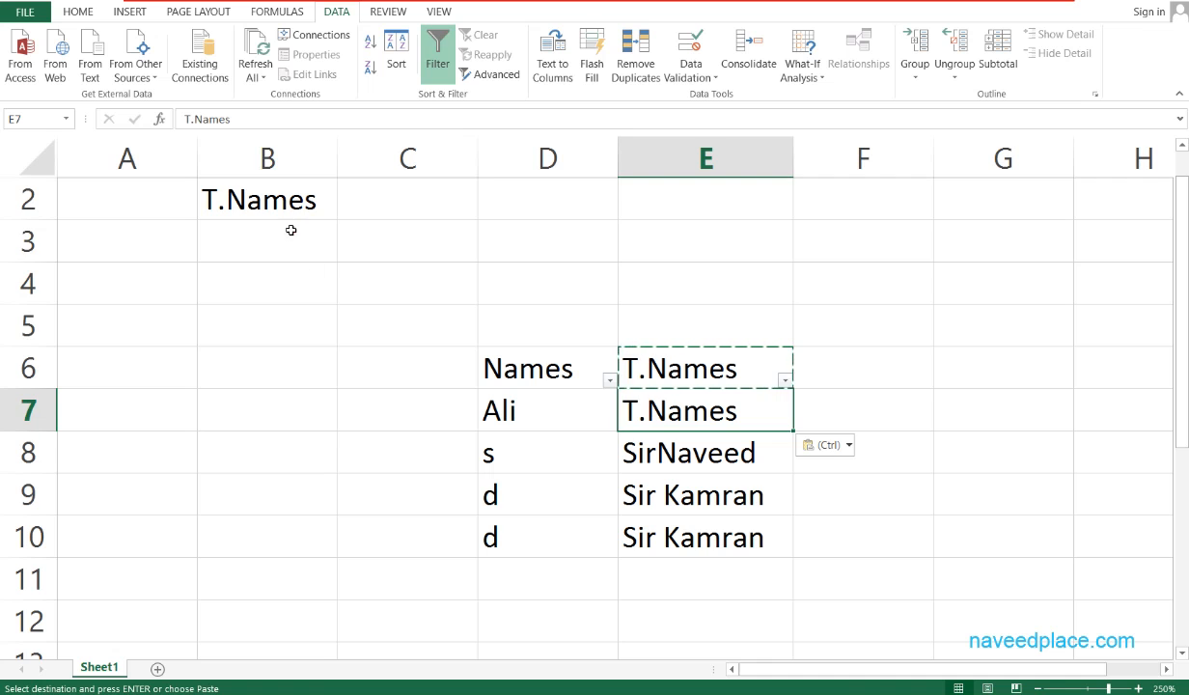
{"action": "left_click", "coordinate": [290, 232]}
{"action": "key", "text": "ctrl+v"}
{"action": "key", "text": "ctrl+z"}
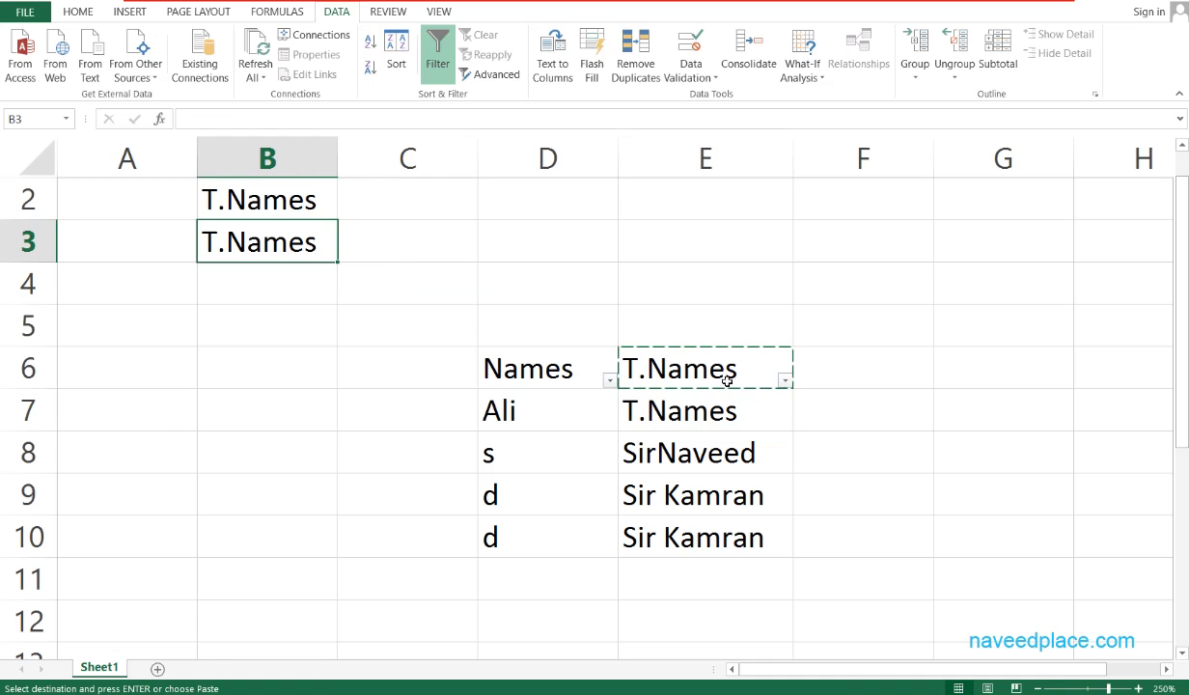
{"action": "key", "text": "ctrl+z"}
- Copy the teacher's name from E7 into cell B3, below the criteria heading
{"action": "double_click", "coordinate": [719, 415]}
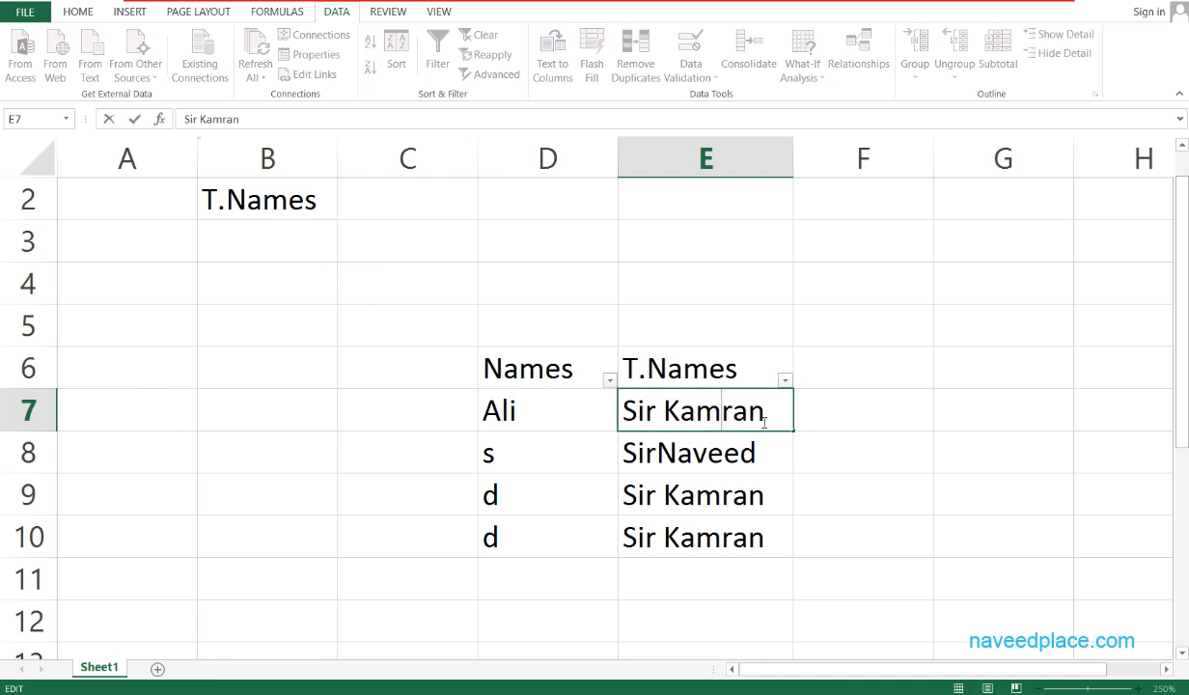
{"action": "left_click_drag", "start_coordinate": [790, 420], "coordinate": [538, 402]}
{"action": "key", "text": "ctrl+c"}
{"action": "left_click", "coordinate": [323, 234]}
{"action": "key", "text": "ctrl+v"}
{"action": "left_click", "coordinate": [343, 313]}
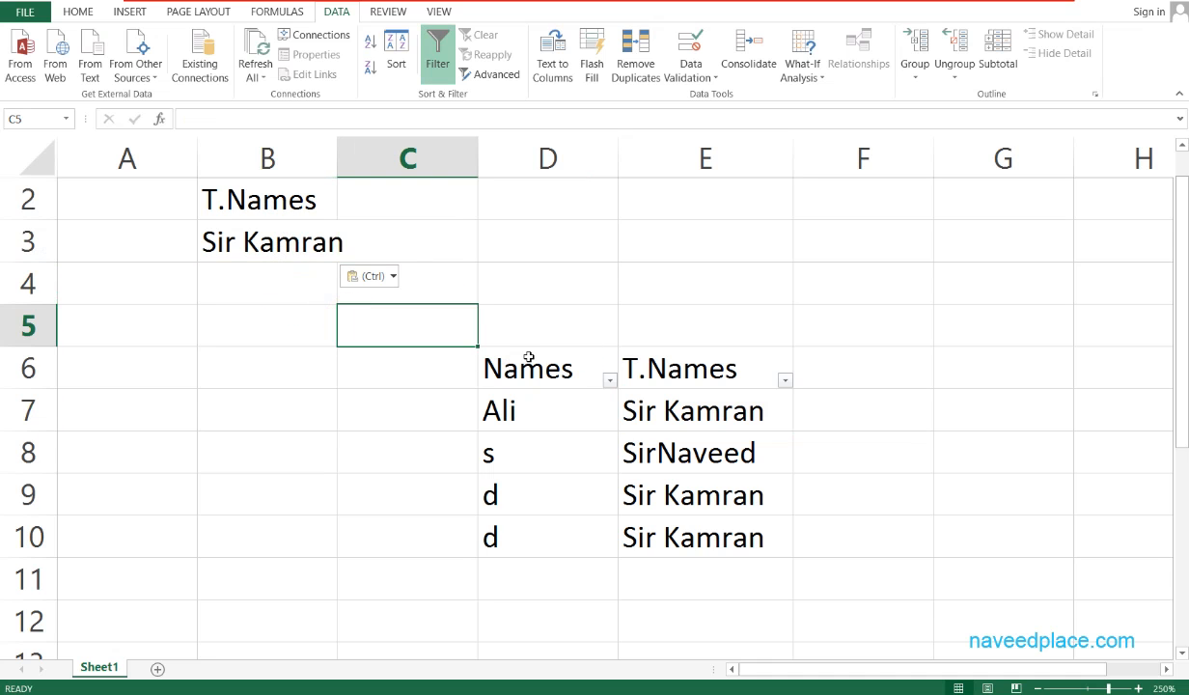
- Apply an in-place Advanced Filter to the table D6:E10 with B2:B3 as the criteria range
{"action": "left_click_drag", "start_coordinate": [529, 354], "coordinate": [536, 415]}
{"action": "left_click_drag", "start_coordinate": [545, 476], "coordinate": [695, 542]}
{"action": "left_click", "coordinate": [695, 542]}
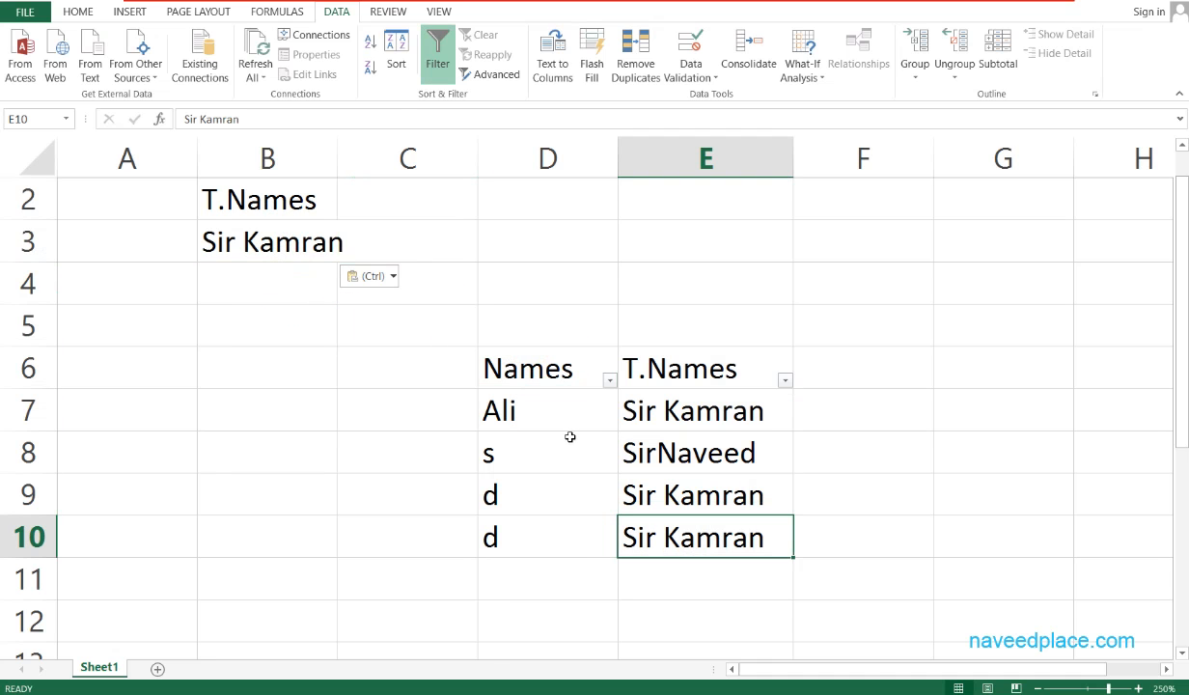
{"action": "left_click", "coordinate": [554, 357]}
{"action": "left_click_drag", "start_coordinate": [593, 520], "coordinate": [704, 570]}
{"action": "left_click", "coordinate": [703, 571]}
{"action": "left_click_drag", "start_coordinate": [545, 359], "coordinate": [676, 539]}
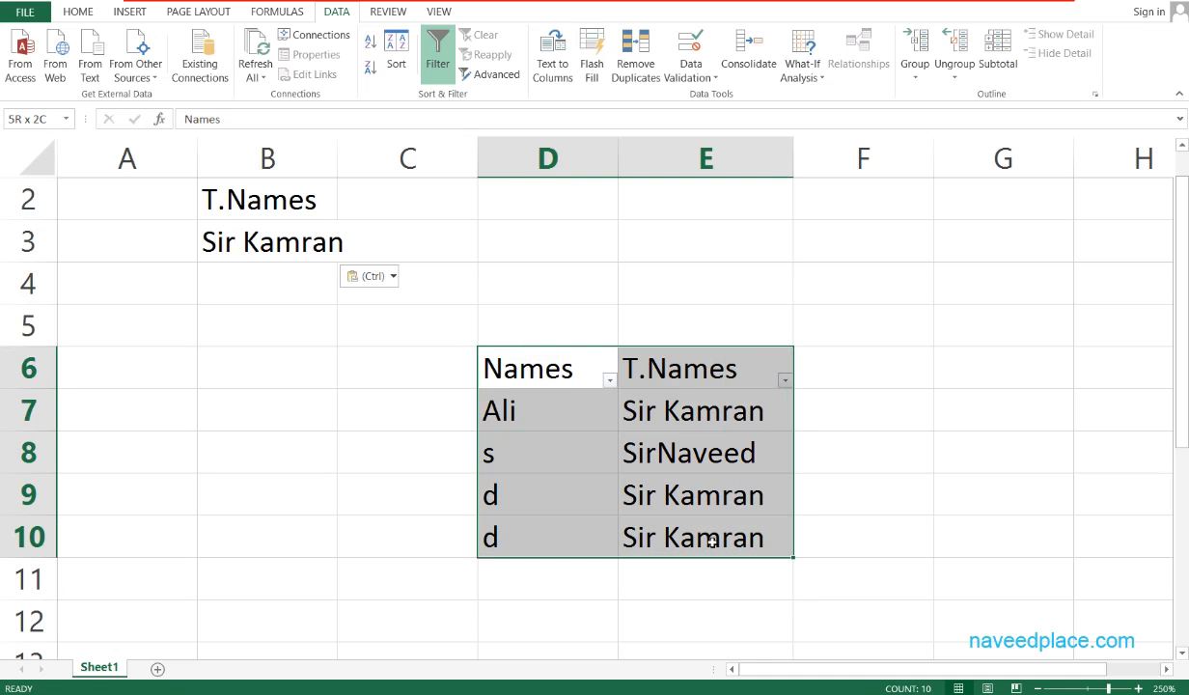
{"action": "left_click", "coordinate": [476, 78]}
{"action": "left_click", "coordinate": [673, 278]}
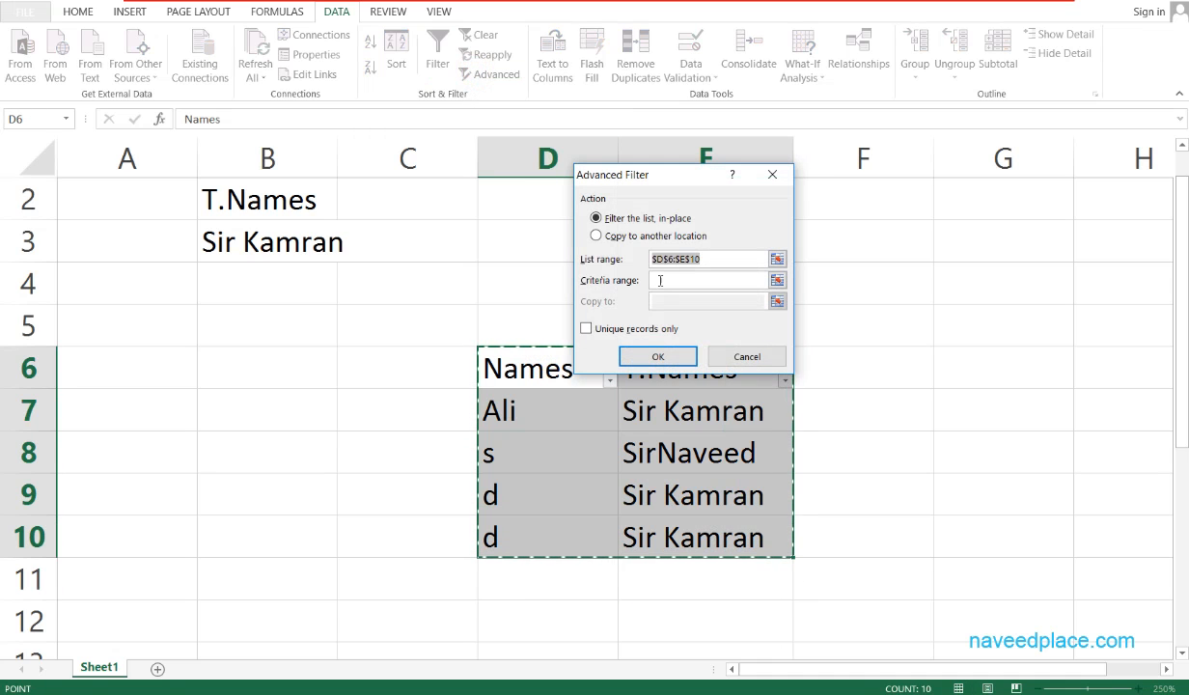
{"action": "left_click", "coordinate": [652, 279]}
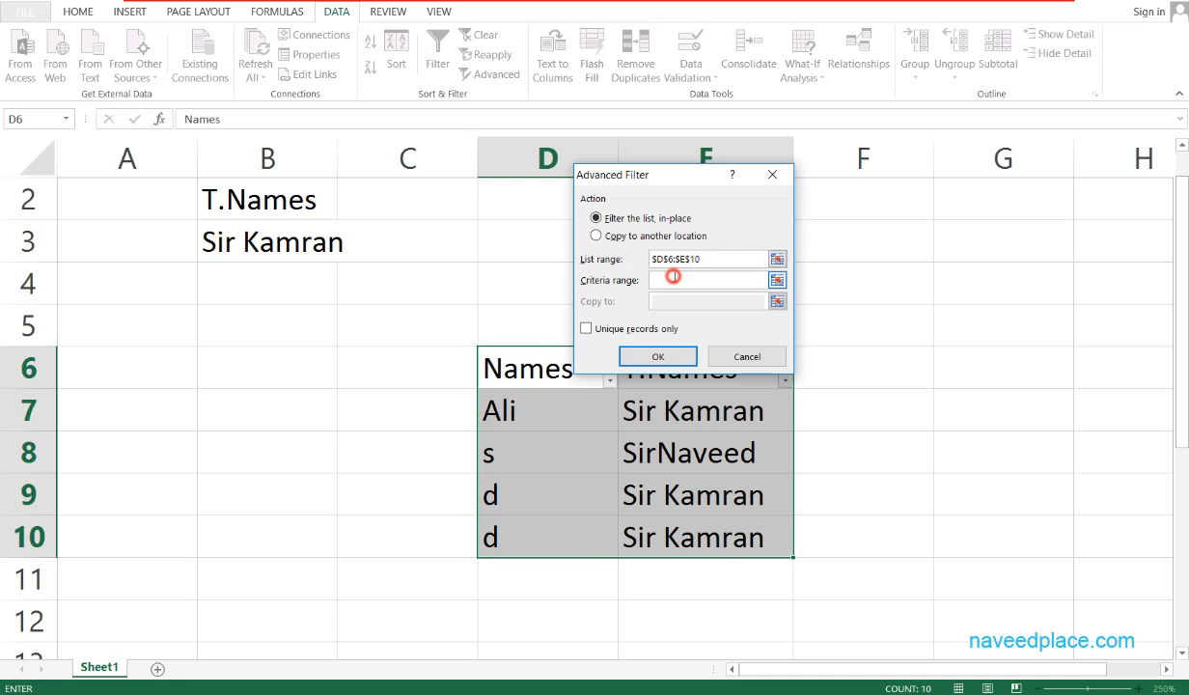
{"action": "left_click", "coordinate": [779, 280]}
{"action": "left_click_drag", "start_coordinate": [266, 193], "coordinate": [271, 234]}
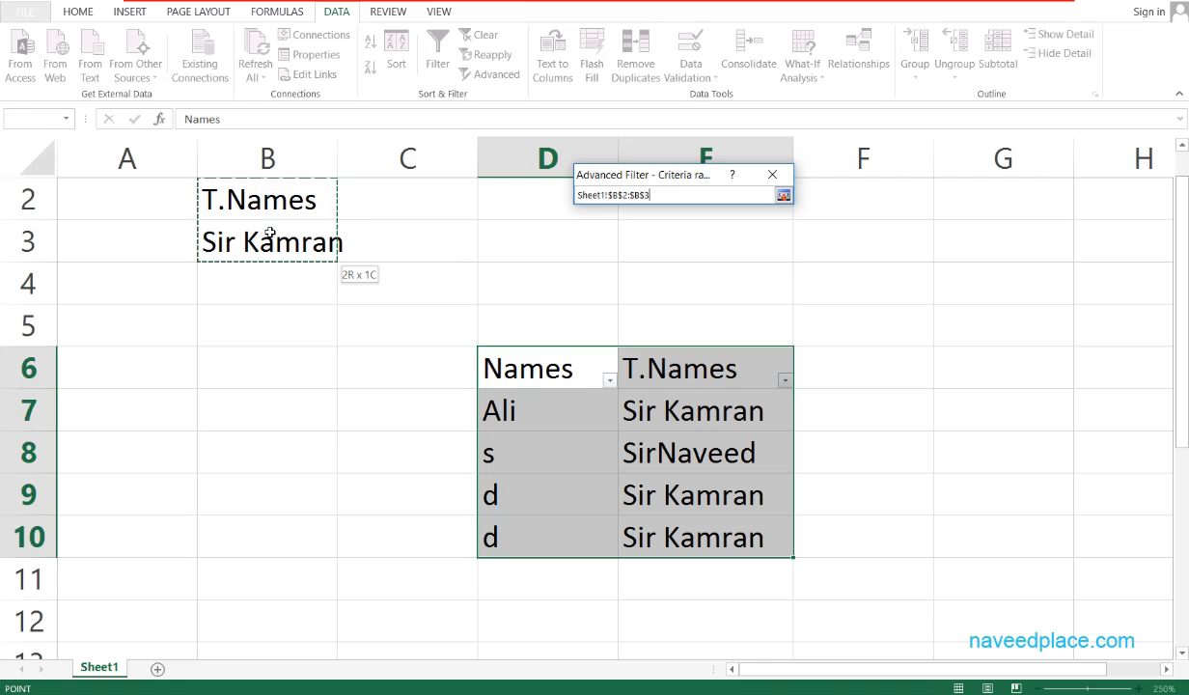
{"action": "left_click", "coordinate": [783, 195]}
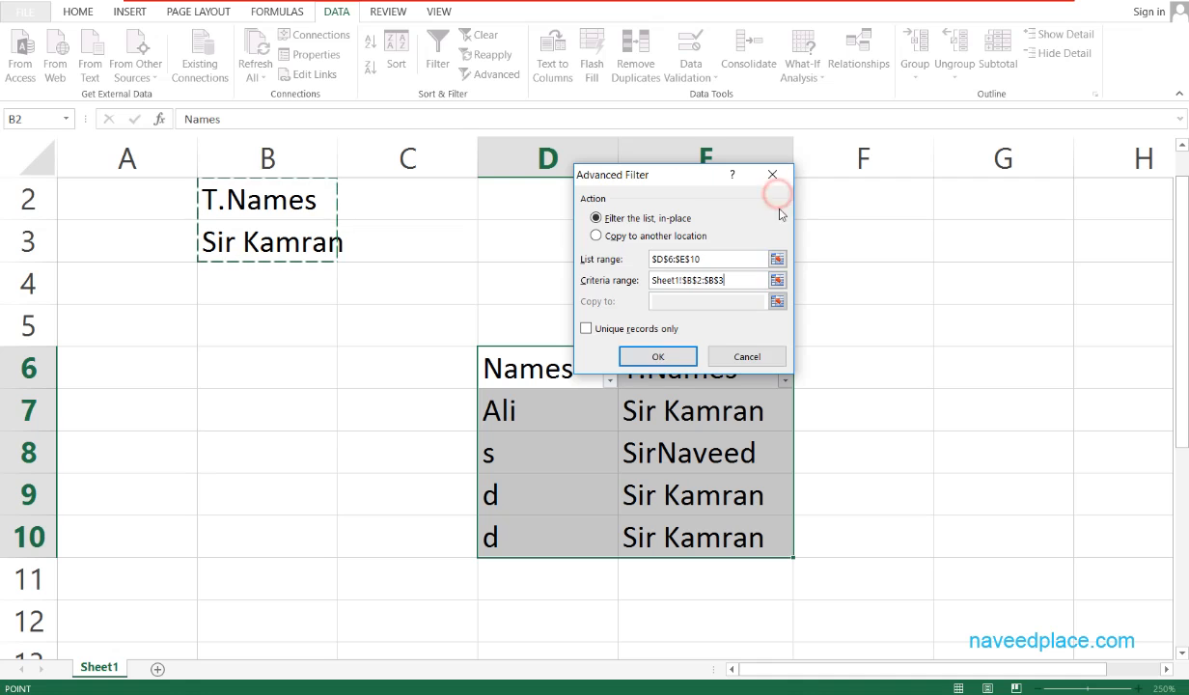
{"action": "left_click", "coordinate": [670, 359]}
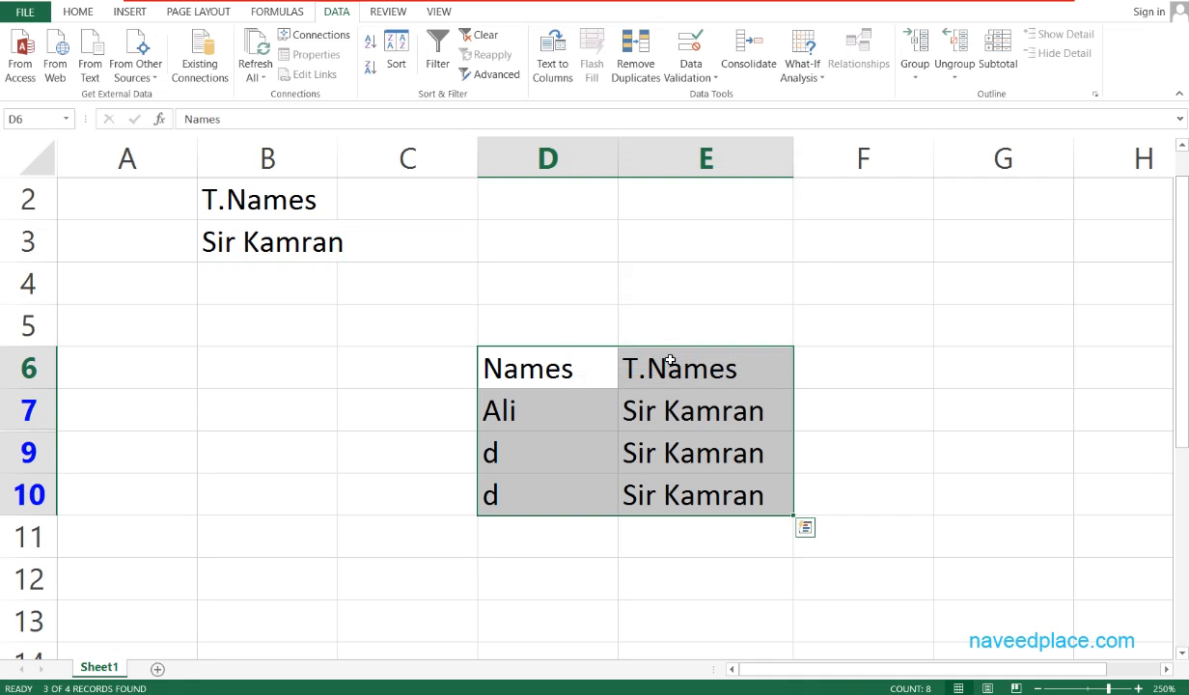
{"action": "left_click_drag", "start_coordinate": [509, 541], "coordinate": [761, 541]}
{"action": "left_click", "coordinate": [762, 541]}
{"action": "left_click", "coordinate": [637, 355]}
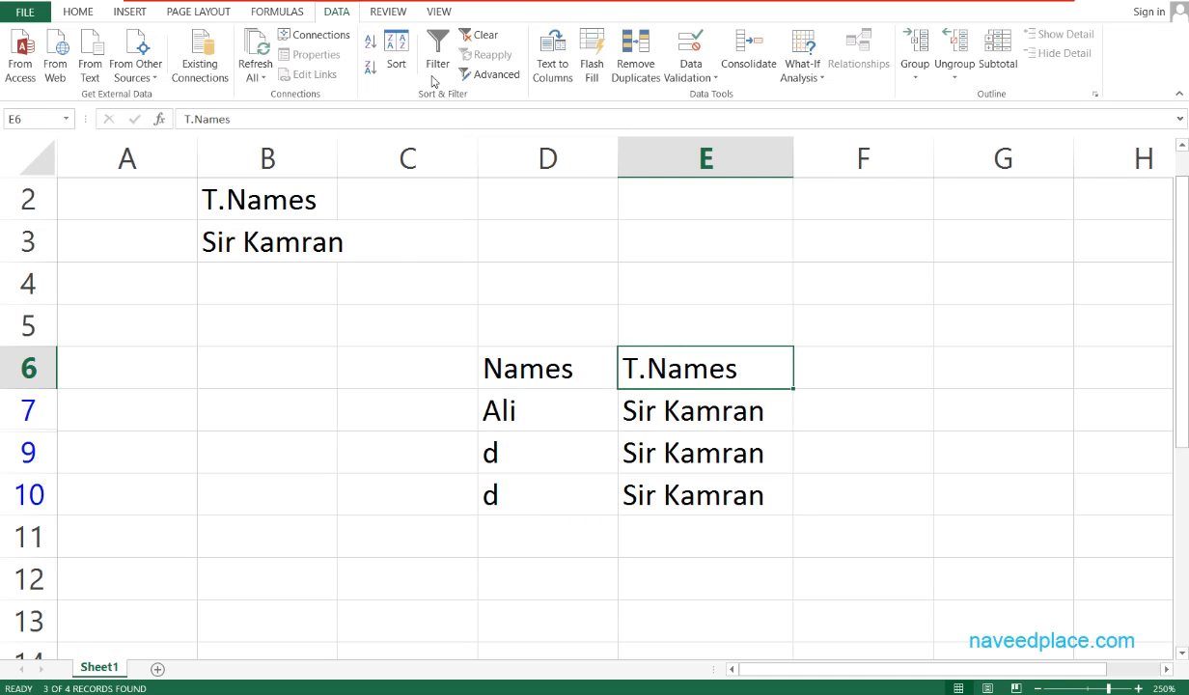
{"action": "double_click", "coordinate": [258, 197]}
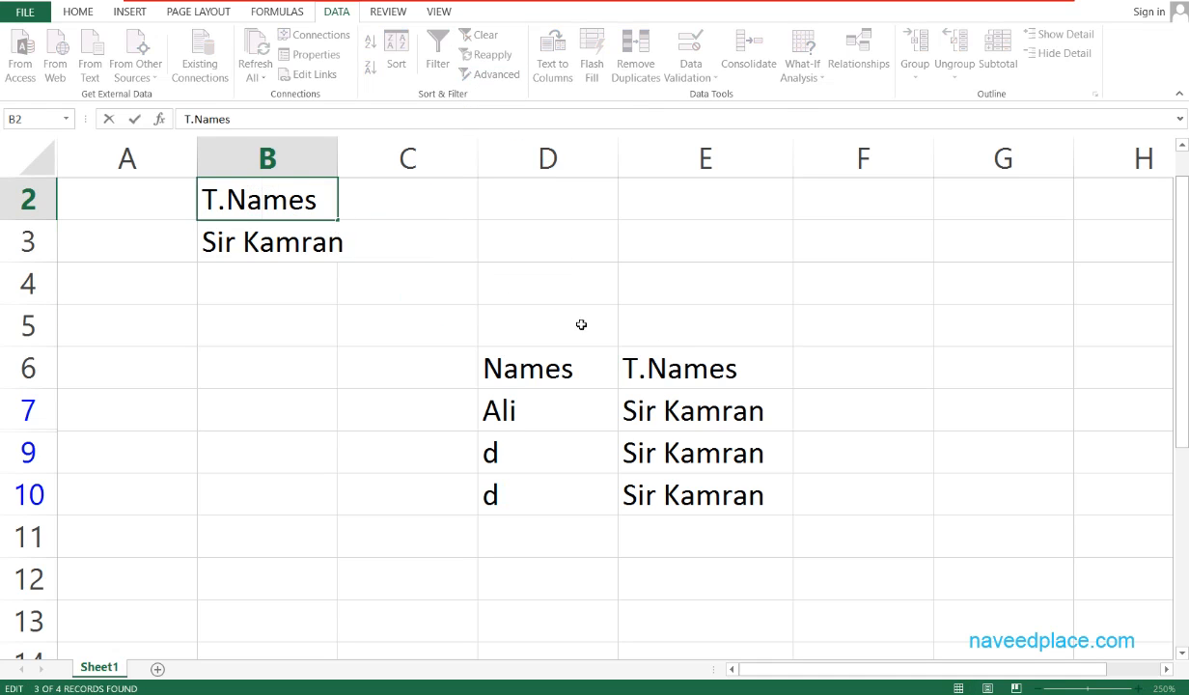
{"action": "left_click", "coordinate": [275, 243]}
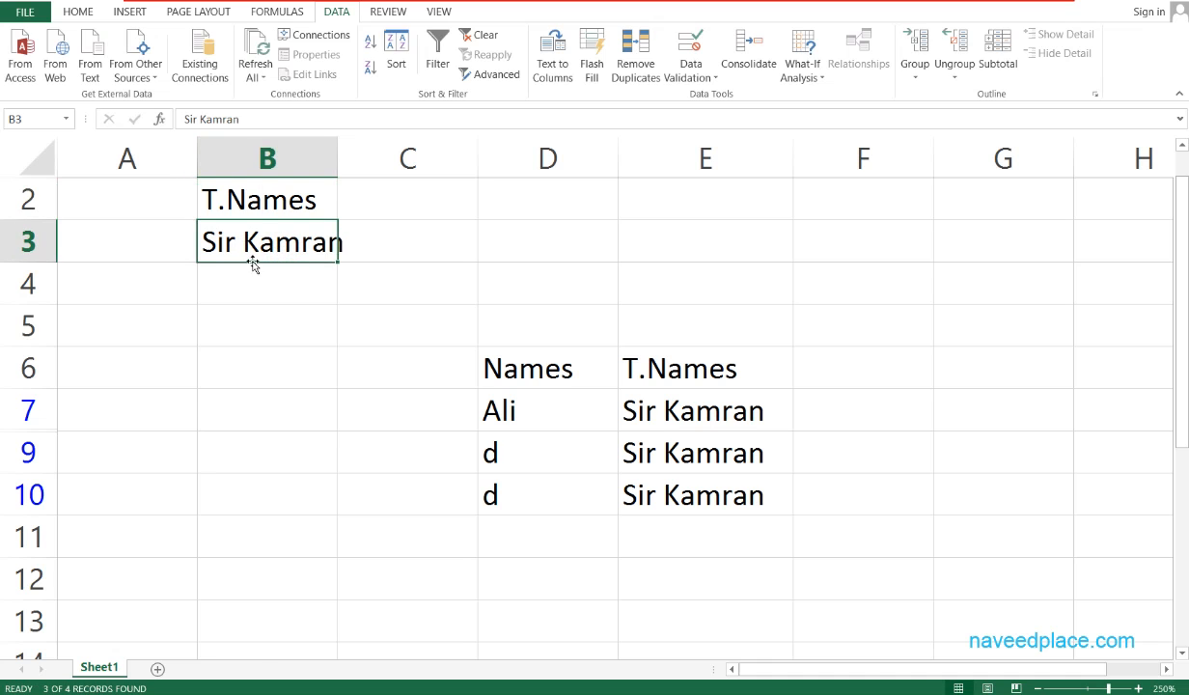
{"action": "left_click_drag", "start_coordinate": [448, 294], "coordinate": [690, 547]}
{"action": "left_click_drag", "start_coordinate": [949, 367], "coordinate": [828, 494]}
{"action": "left_click_drag", "start_coordinate": [579, 376], "coordinate": [684, 493]}
{"action": "left_click", "coordinate": [541, 334]}
{"action": "left_click_drag", "start_coordinate": [512, 345], "coordinate": [637, 506]}
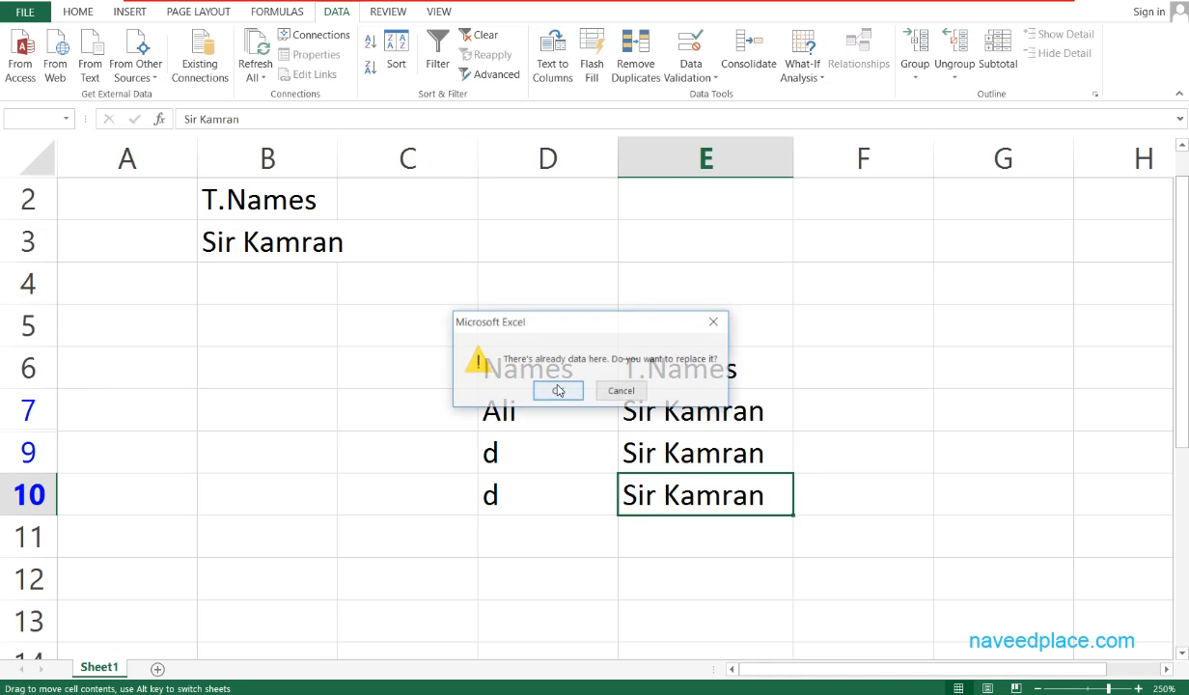
{"action": "left_click", "coordinate": [721, 320]}
- Remove the Advanced Filter from the table and restore the filter arrows on its headers
{"action": "key", "text": "ctrl+z"}
{"action": "left_click", "coordinate": [663, 411]}
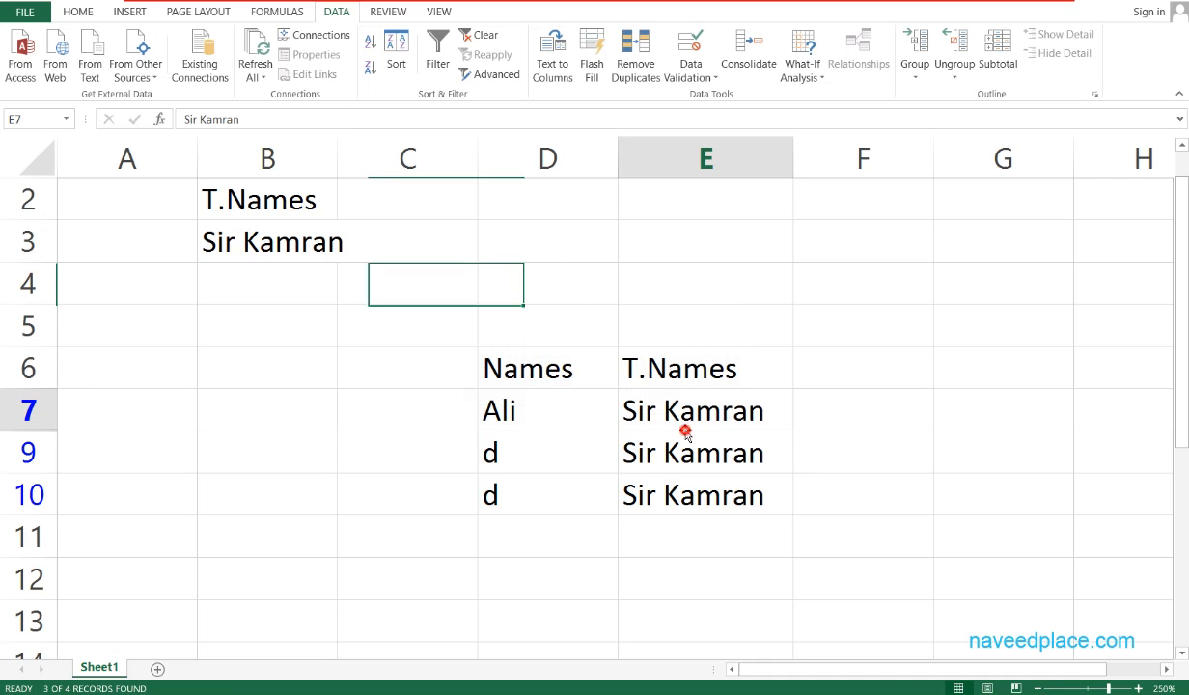
{"action": "key", "text": "ctrl+shift+l"}
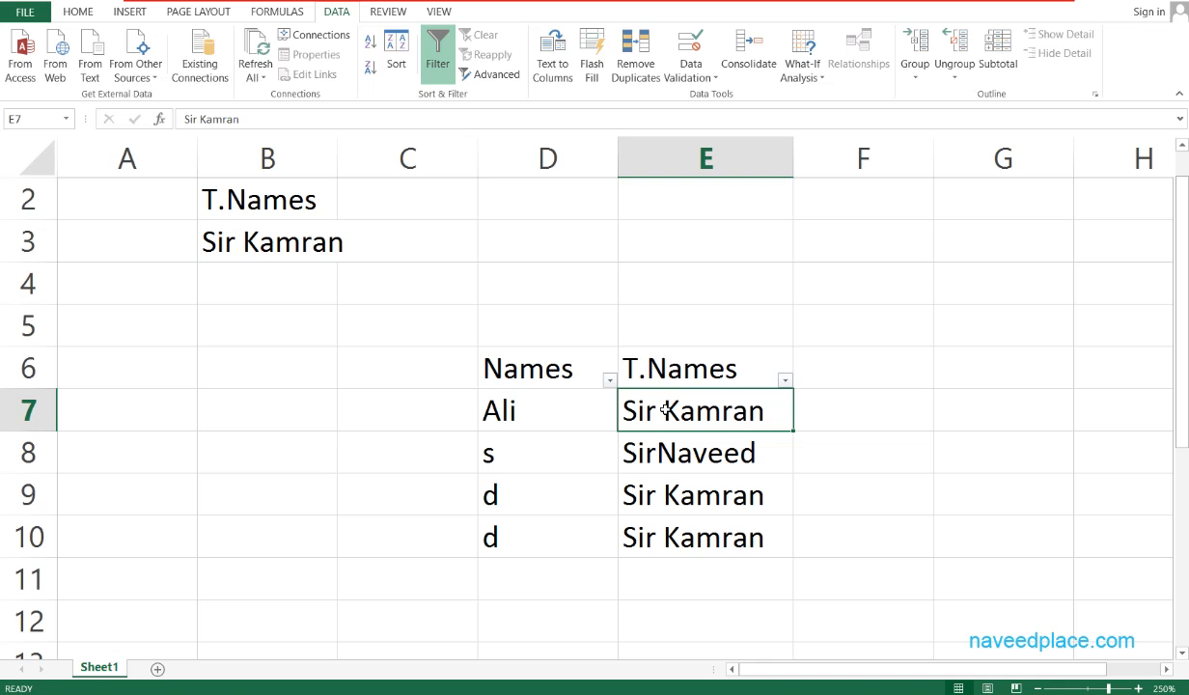
- Replace the criteria name in B3 with the teacher's name copied from E8
{"action": "left_click", "coordinate": [686, 478]}
{"action": "key", "text": "ctrl+Up"}
{"action": "double_click", "coordinate": [710, 455]}
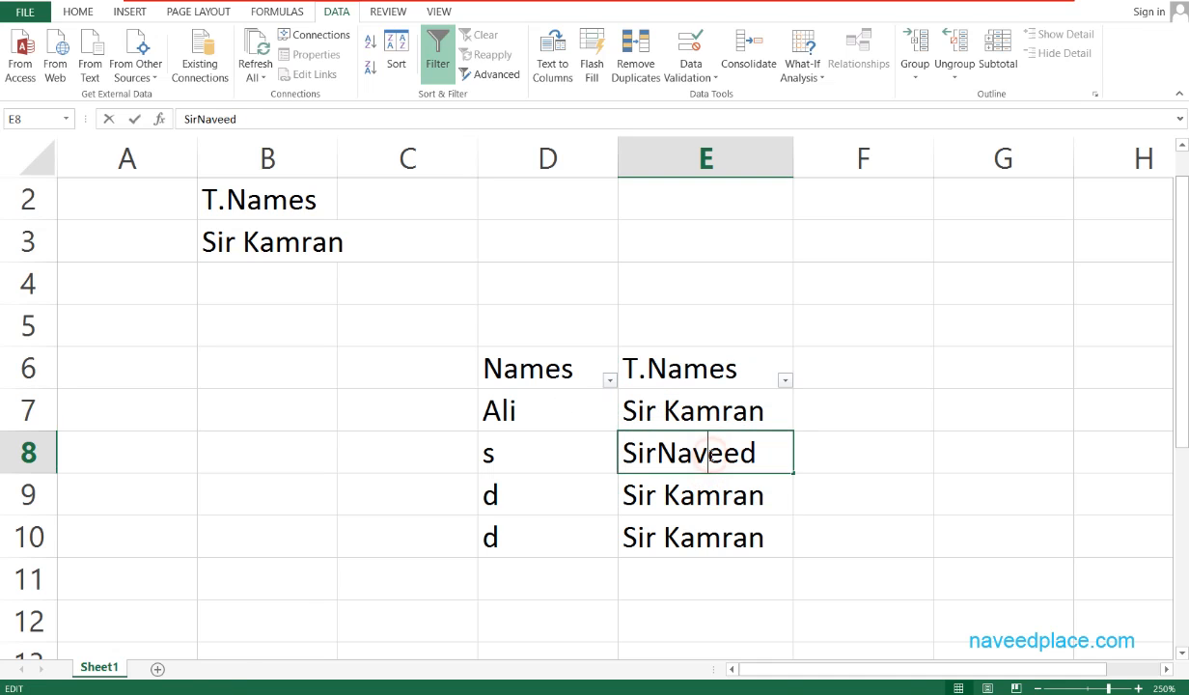
{"action": "left_click_drag", "start_coordinate": [763, 454], "coordinate": [571, 443]}
{"action": "key", "text": "ctrl+c"}
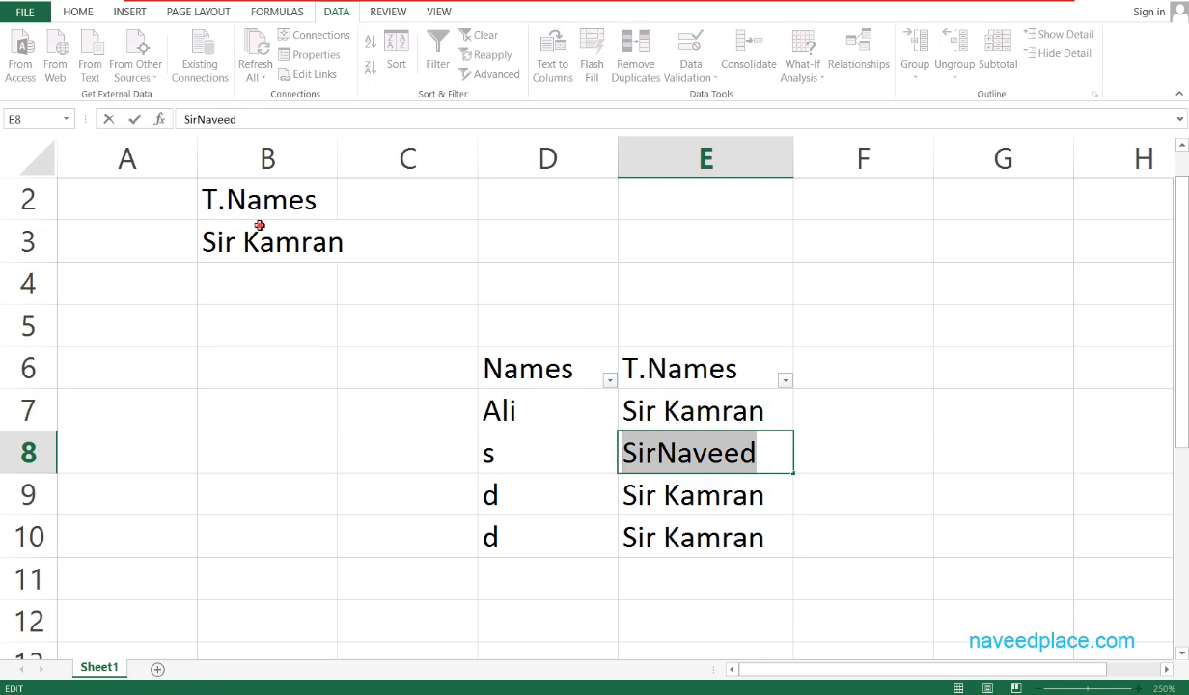
{"action": "left_click", "coordinate": [253, 237]}
{"action": "key", "text": "ctrl+v"}
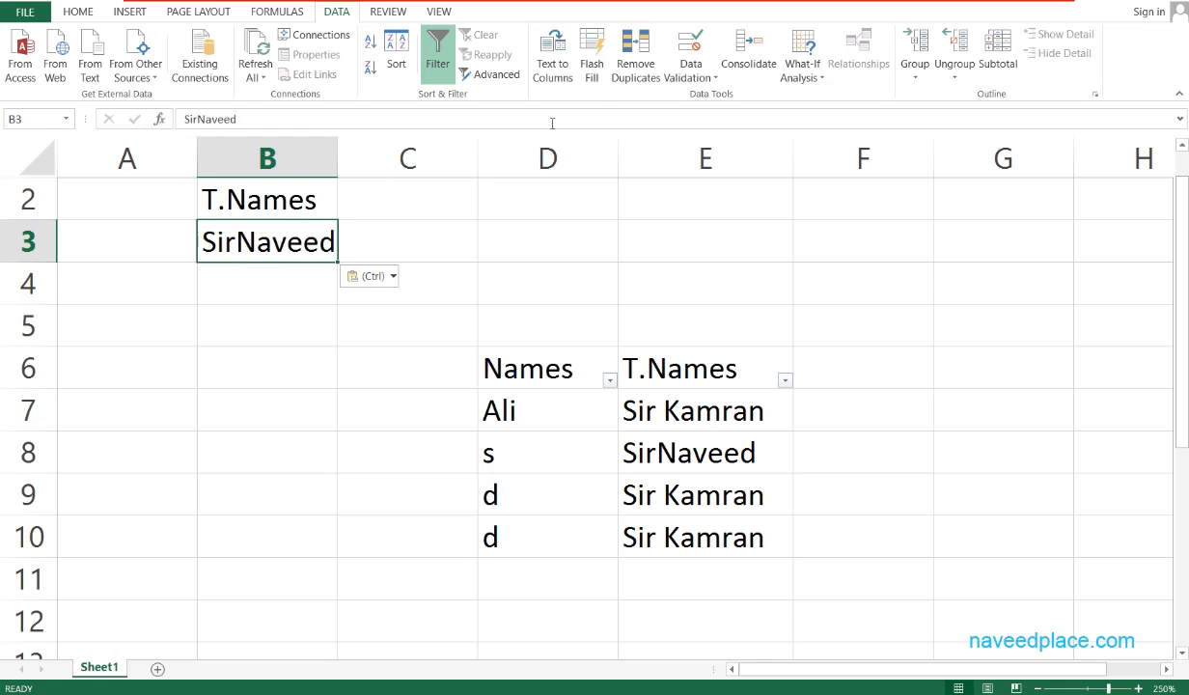
- Filter the table D6:E10 in place by the new teacher criterion in B2:B3 using Advanced Filter
{"action": "left_click_drag", "start_coordinate": [537, 374], "coordinate": [679, 538]}
{"action": "left_click", "coordinate": [679, 537]}
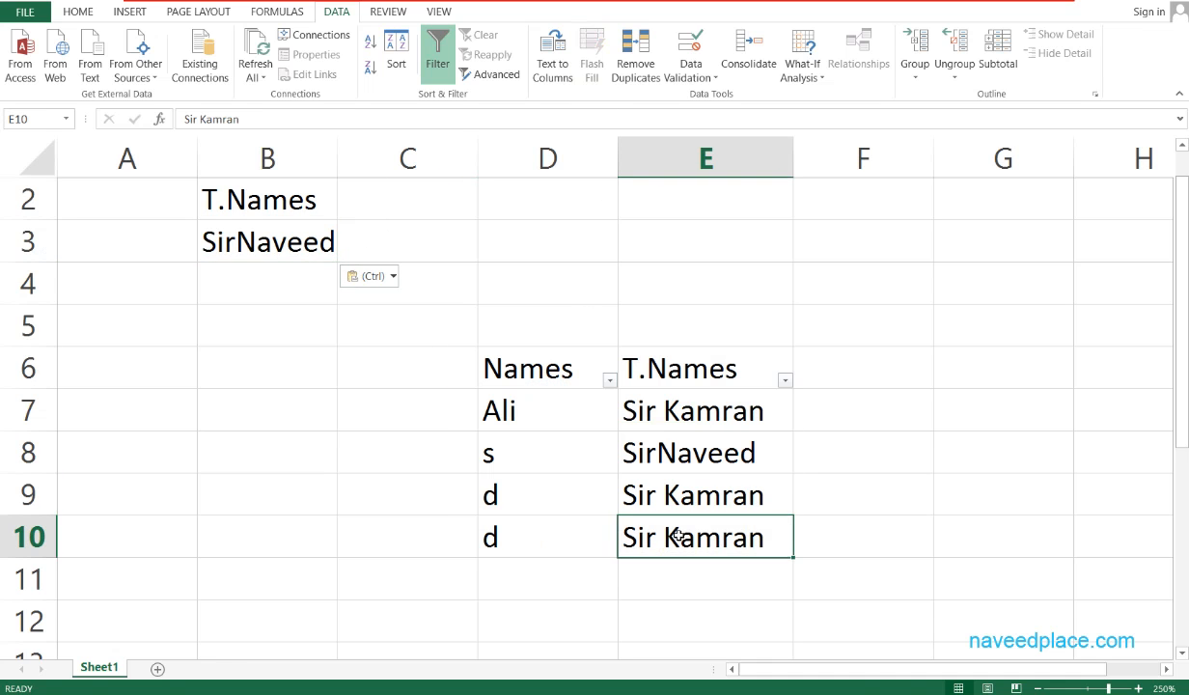
{"action": "left_click_drag", "start_coordinate": [528, 357], "coordinate": [695, 537]}
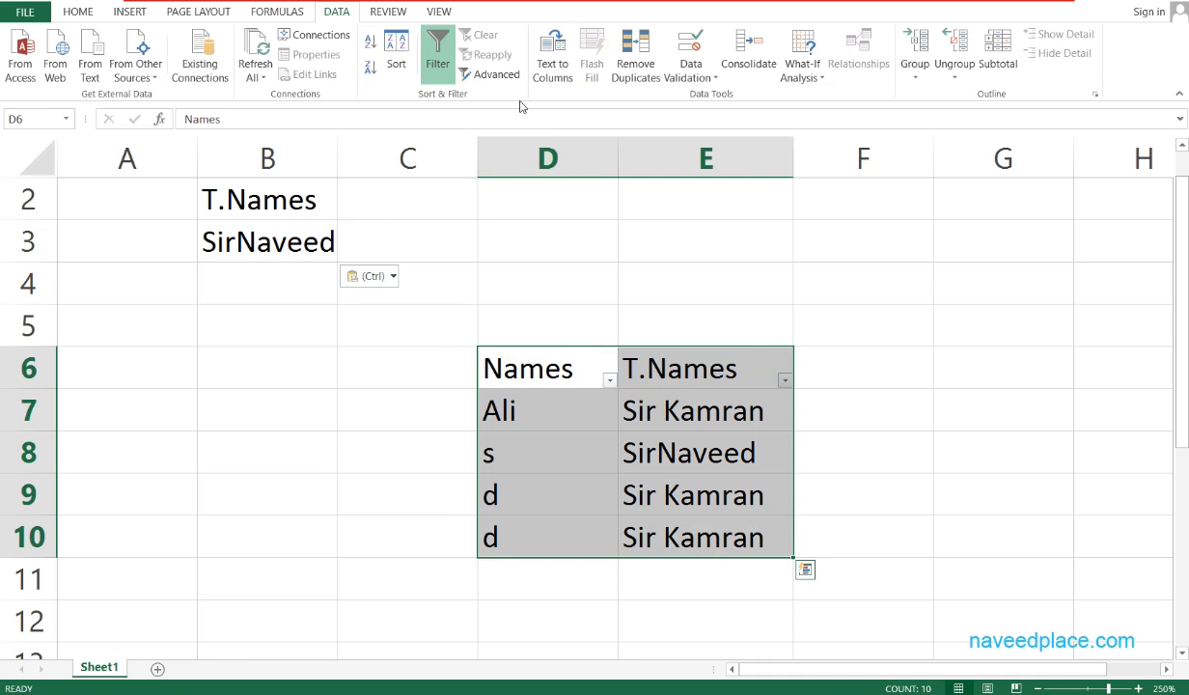
{"action": "left_click", "coordinate": [501, 75]}
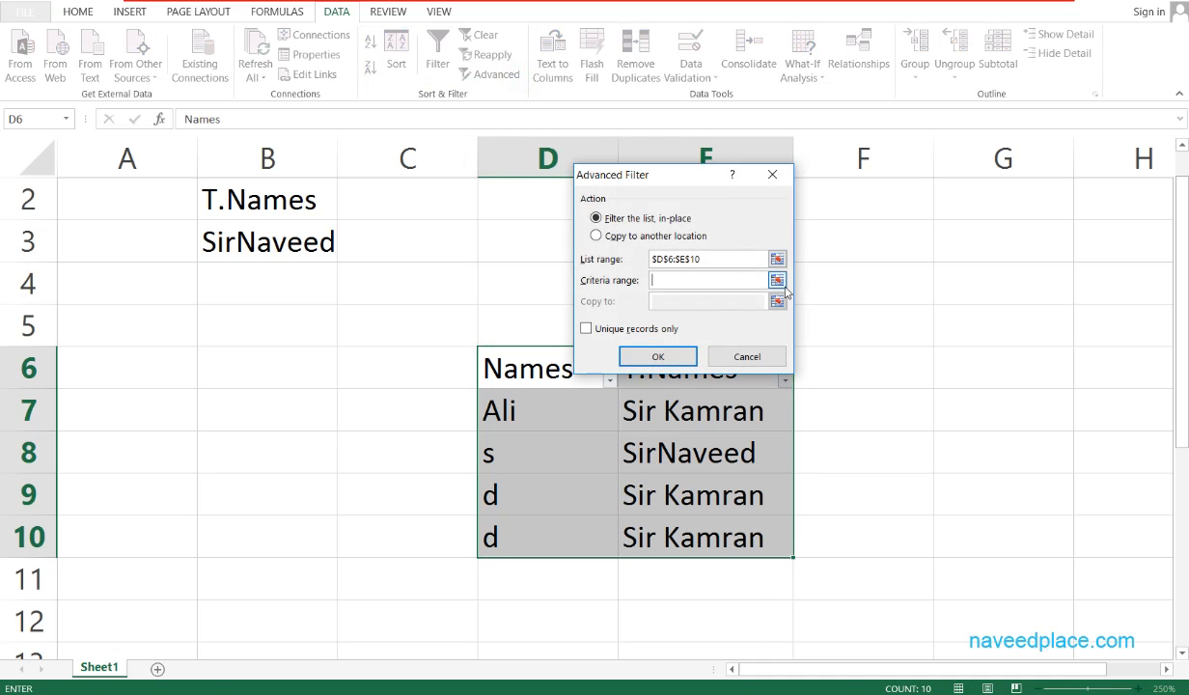
{"action": "left_click", "coordinate": [778, 280]}
{"action": "left_click_drag", "start_coordinate": [299, 214], "coordinate": [290, 249]}
{"action": "key", "text": "Return"}
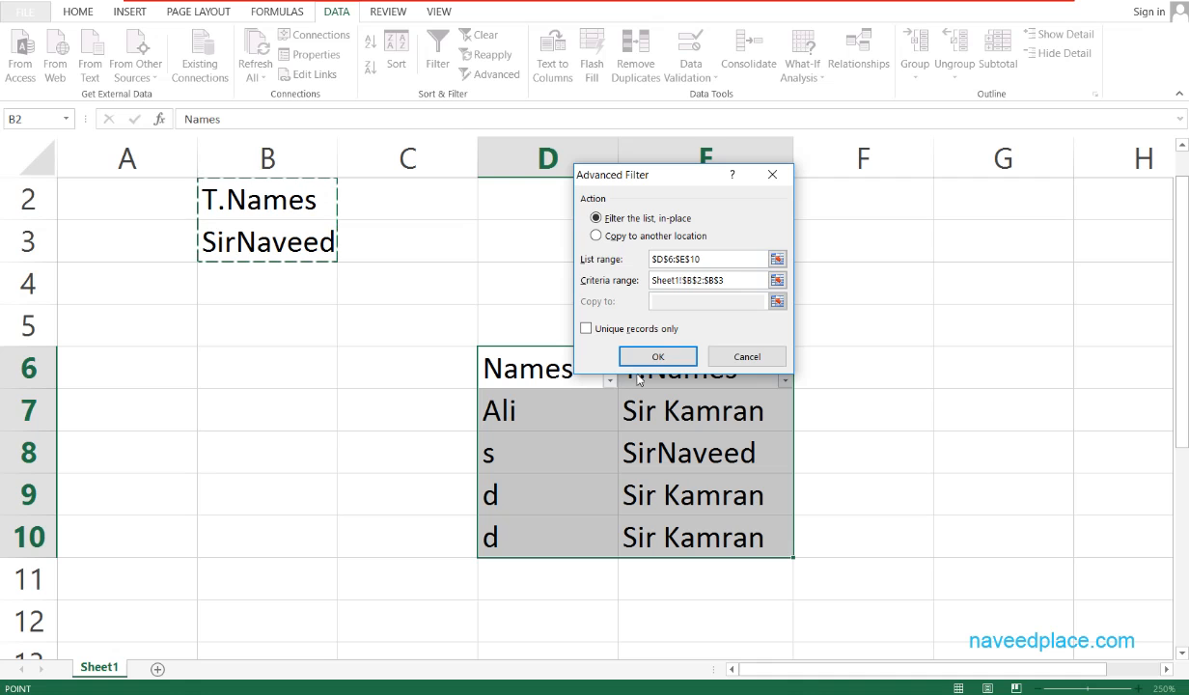
{"action": "left_click", "coordinate": [646, 356]}
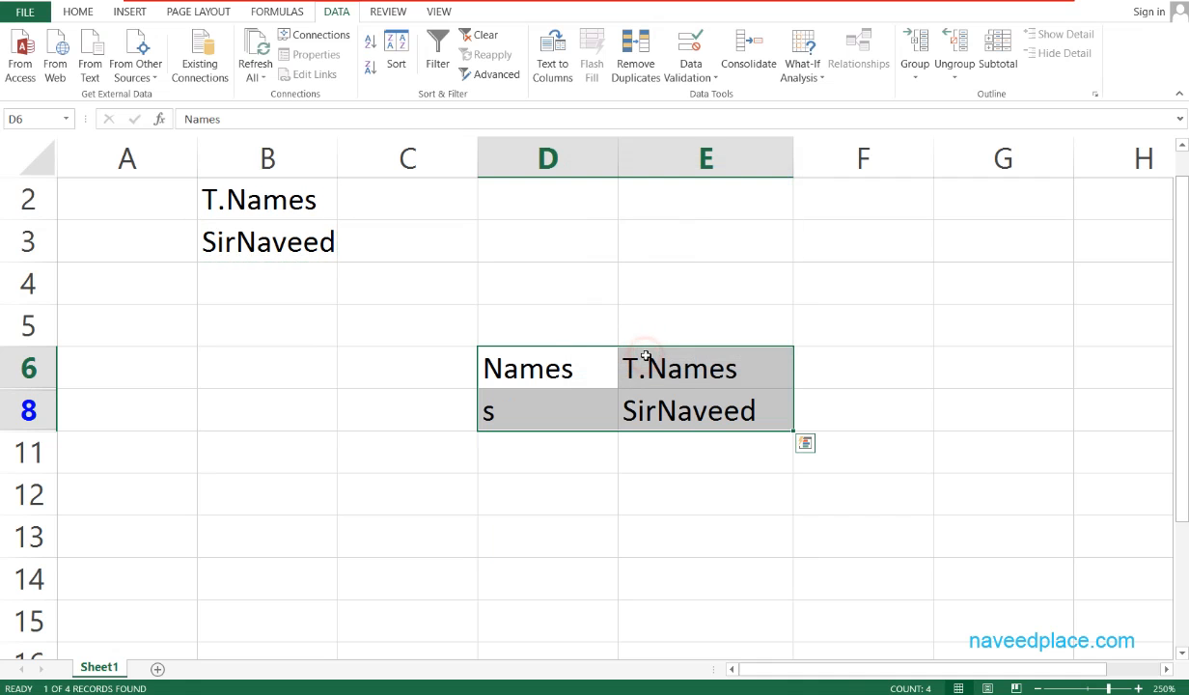
- Undo the last Advanced Filter and the replacement of the criteria name in B3
{"action": "left_click", "coordinate": [659, 426]}
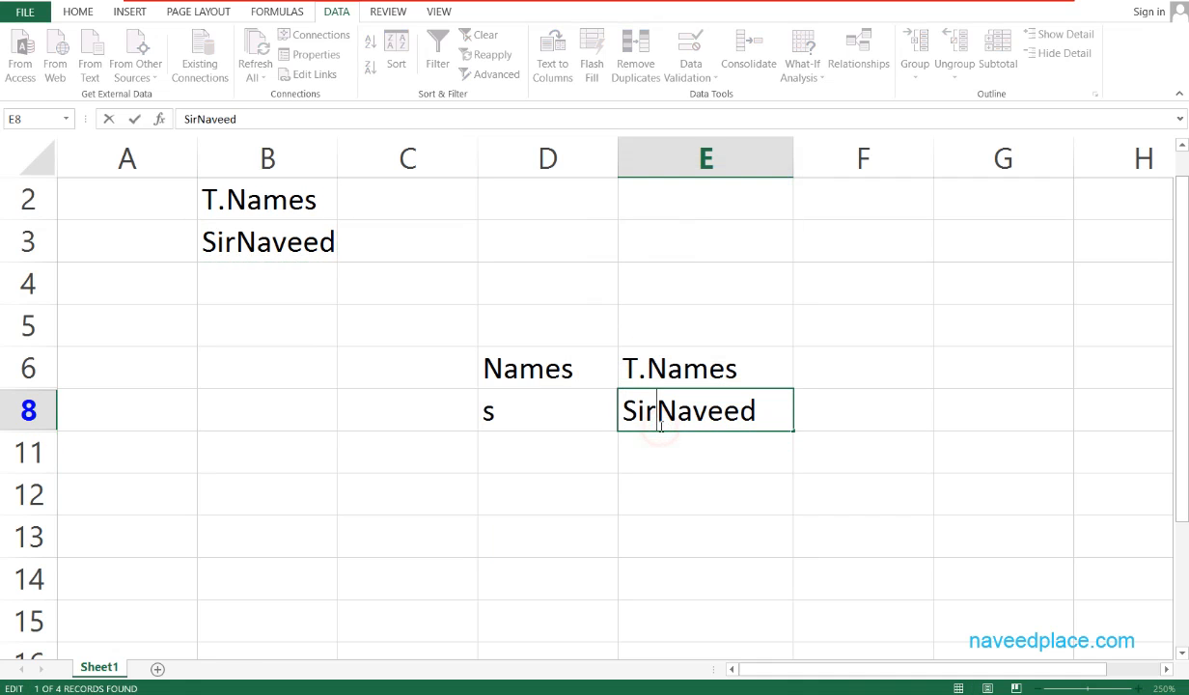
{"action": "left_click", "coordinate": [567, 440]}
{"action": "left_click", "coordinate": [659, 555]}
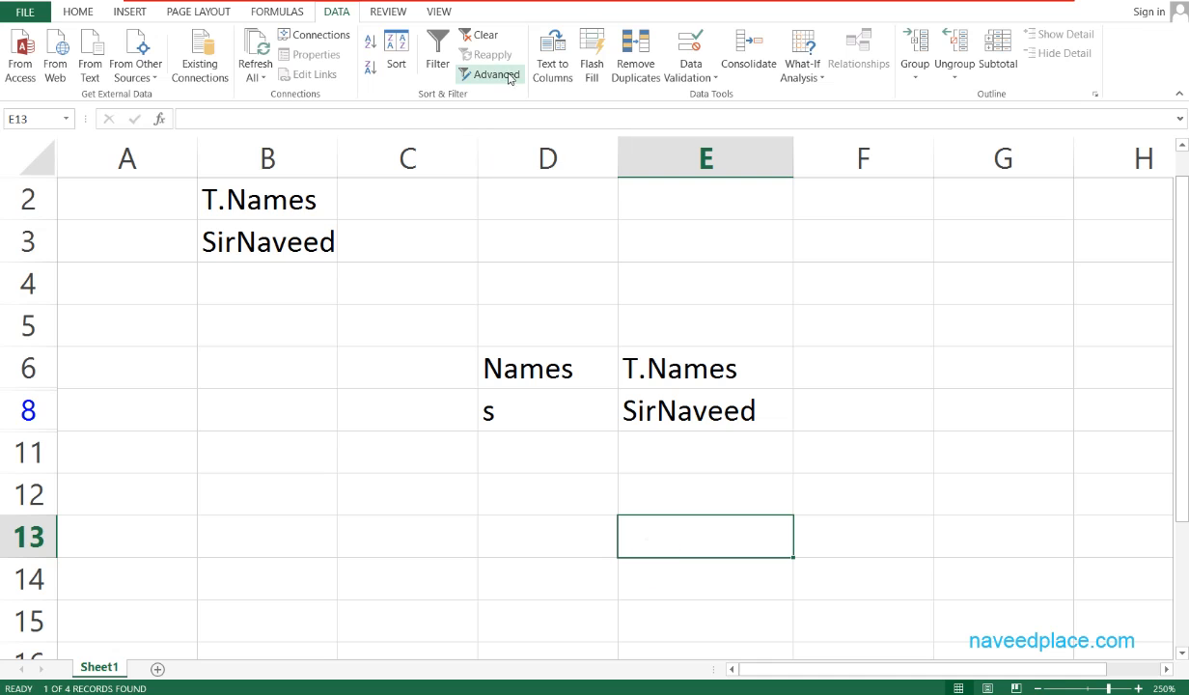
{"action": "left_click", "coordinate": [694, 392]}
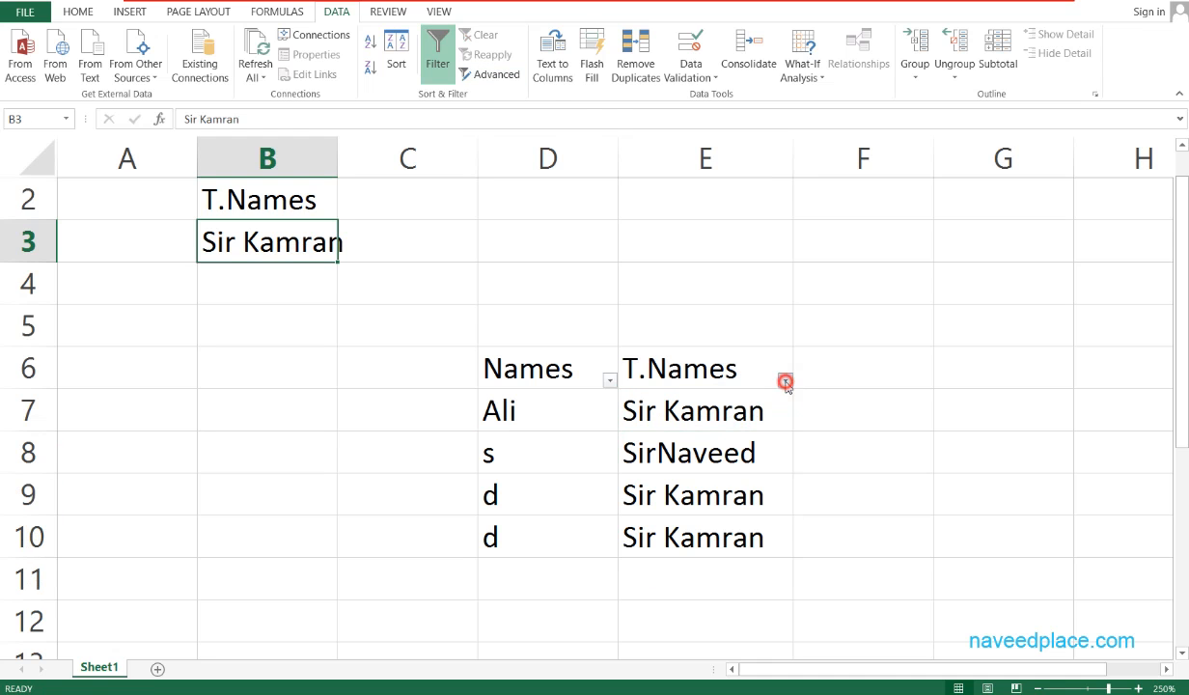
- Try an Equals text filter on the T.Names column with the name of the teacher in E8, and undo it
{"action": "left_click", "coordinate": [784, 380]}
{"action": "mouse_move", "coordinate": [661, 171]}
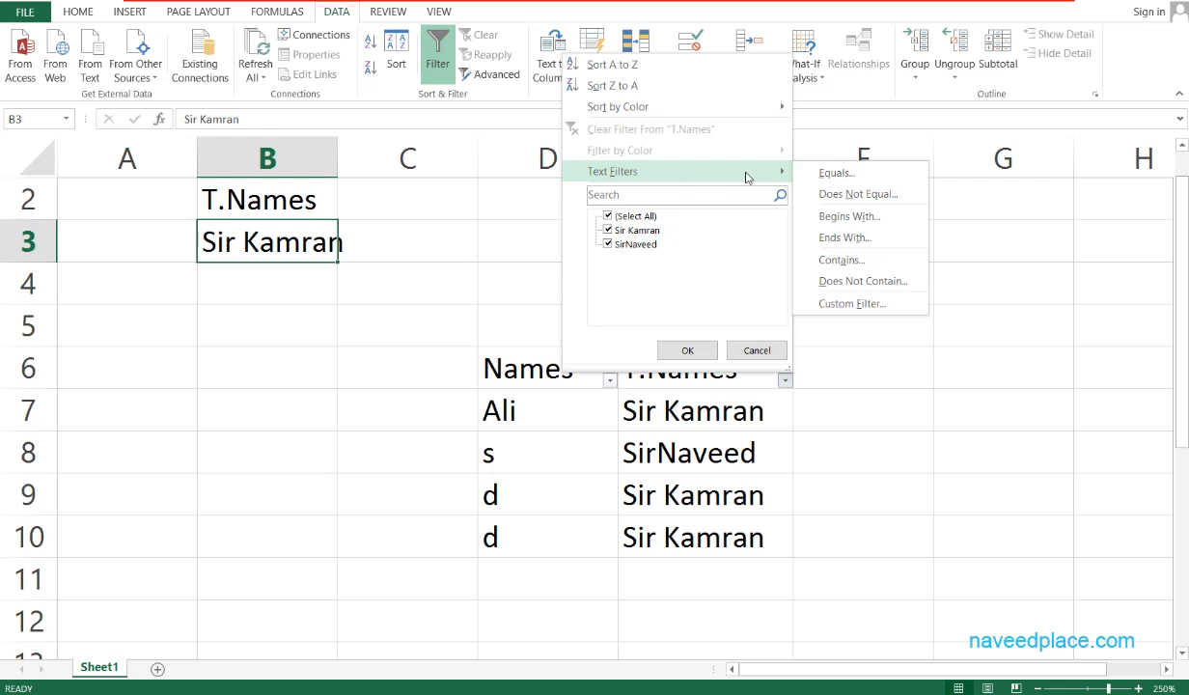
{"action": "left_click", "coordinate": [825, 175]}
{"action": "left_click", "coordinate": [734, 237]}
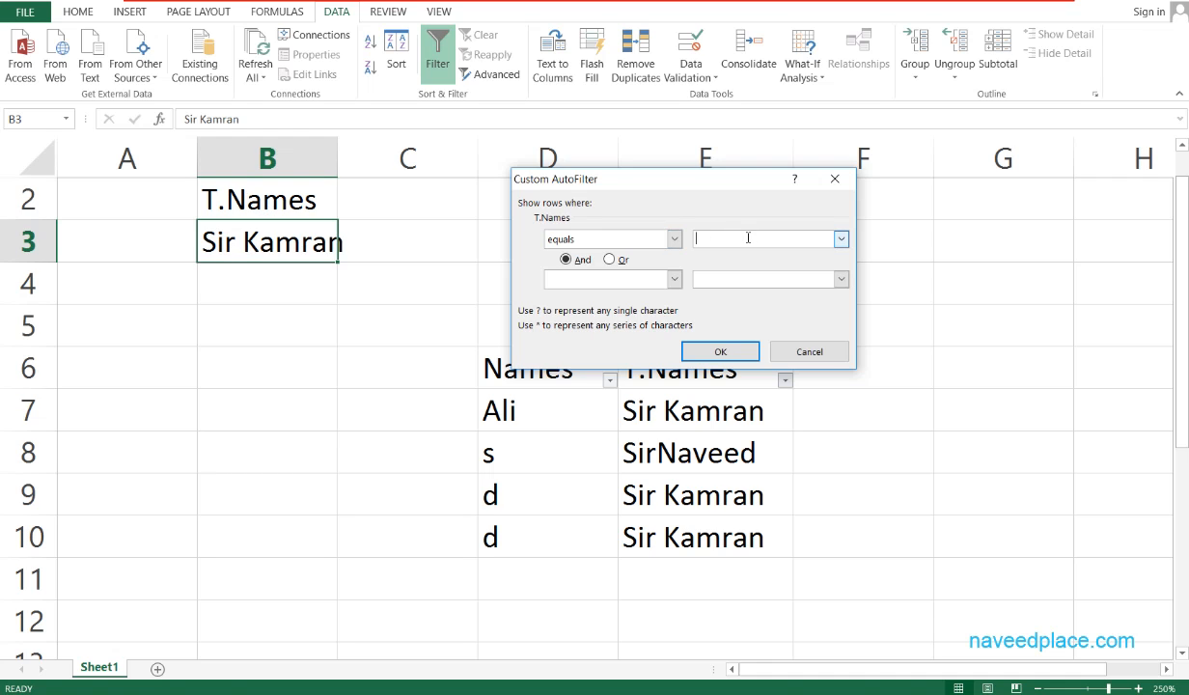
{"action": "type", "text": "Sir Naveed"}
{"action": "key", "text": "Return"}
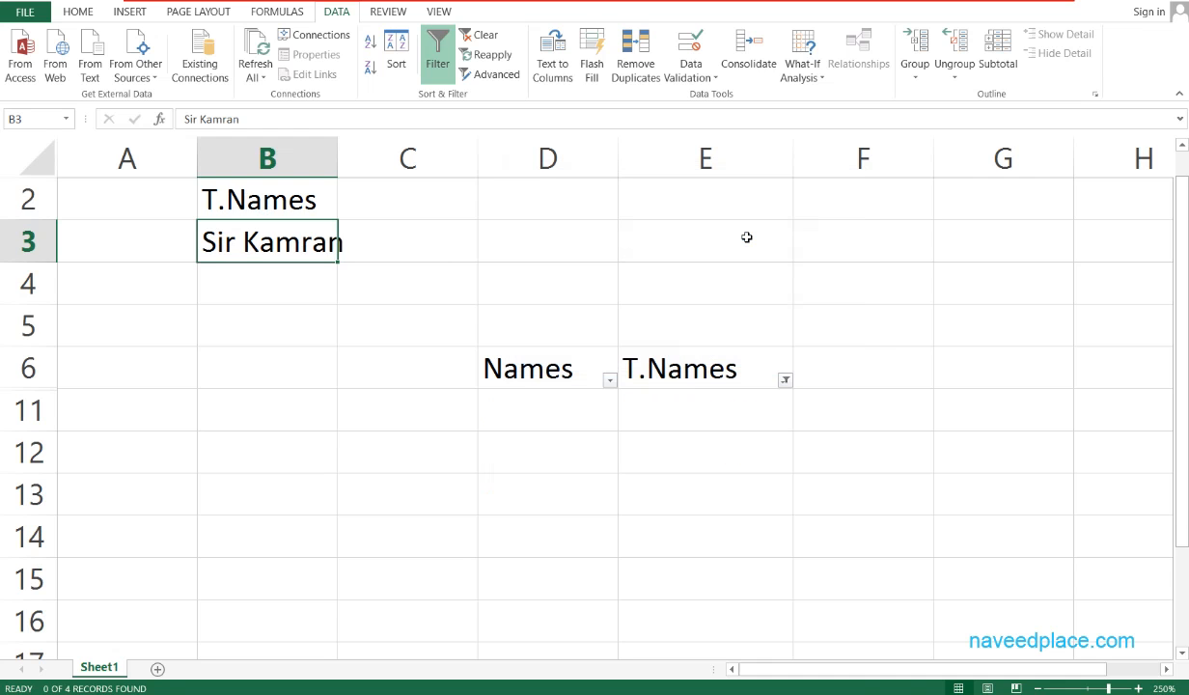
{"action": "key", "text": "ctrl+z"}
- Copy the teacher's name from E8 into an Equals text filter on the T.Names column, apply it, and undo the filter
{"action": "left_click", "coordinate": [714, 454]}
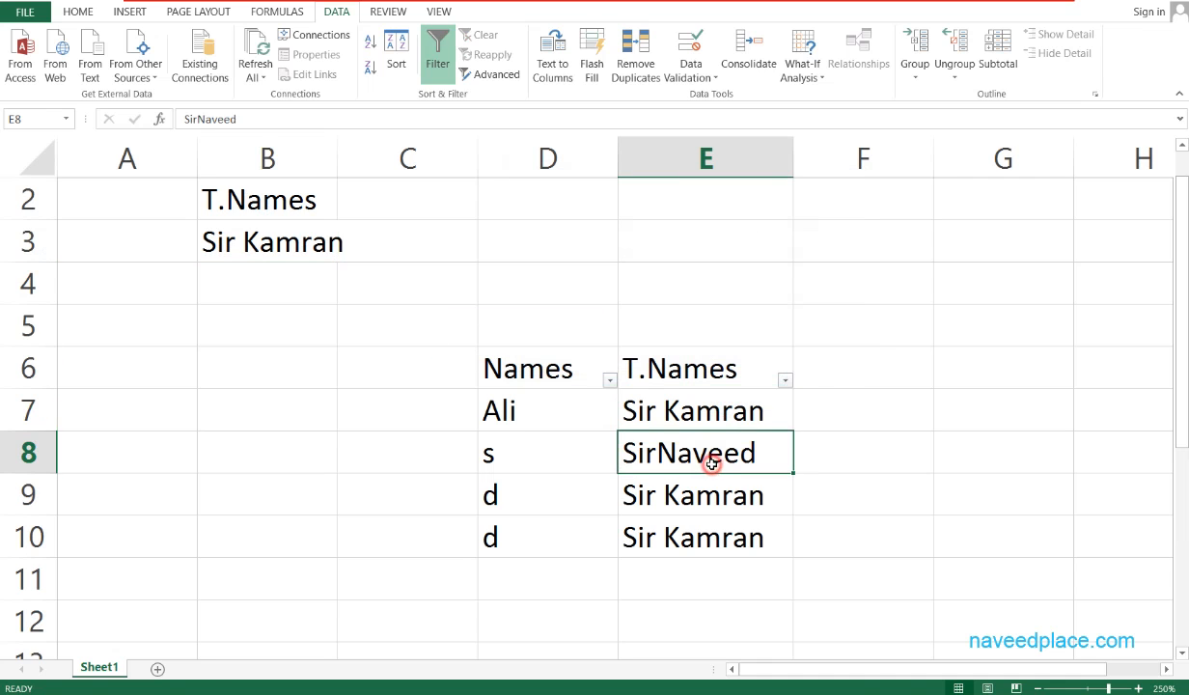
{"action": "key", "text": "ctrl+c"}
{"action": "left_click", "coordinate": [785, 380]}
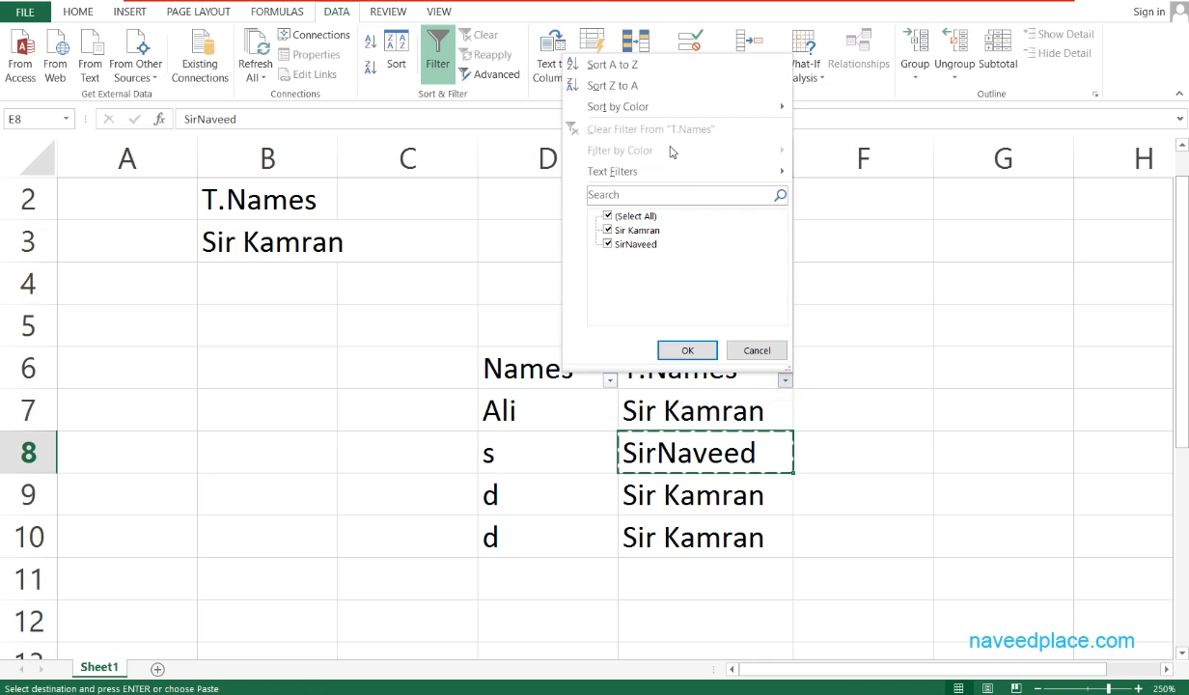
{"action": "left_click", "coordinate": [734, 172]}
{"action": "left_click", "coordinate": [830, 99]}
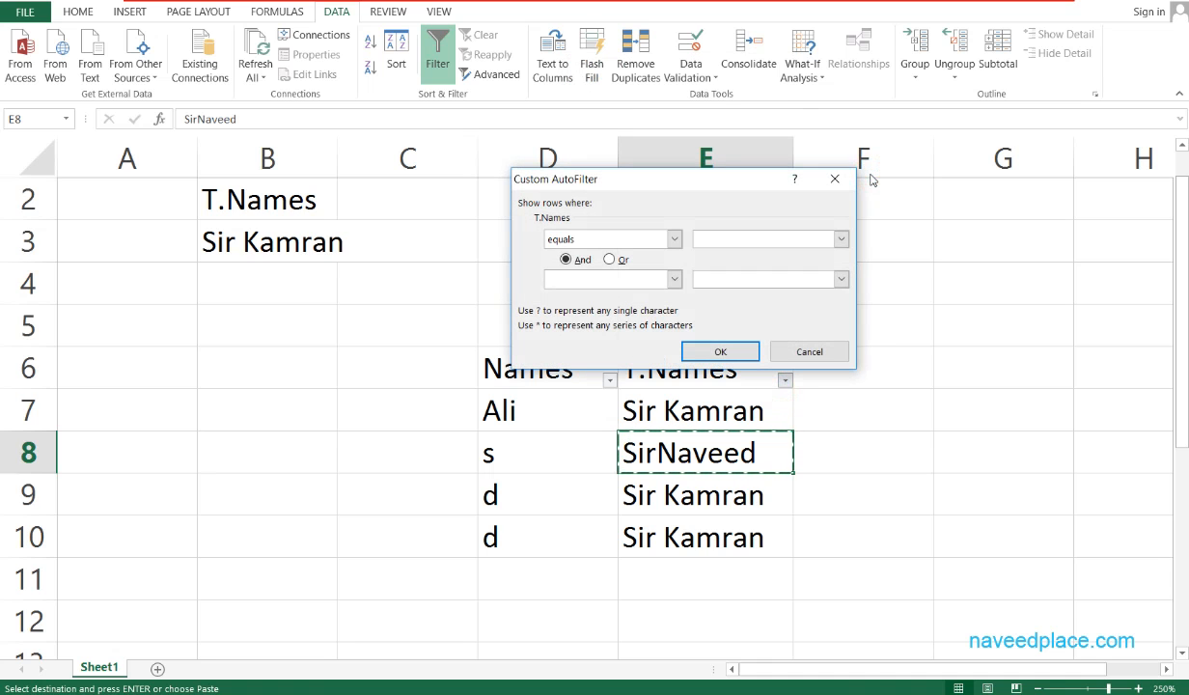
{"action": "key", "text": "ctrl+v"}
{"action": "left_click", "coordinate": [724, 356]}
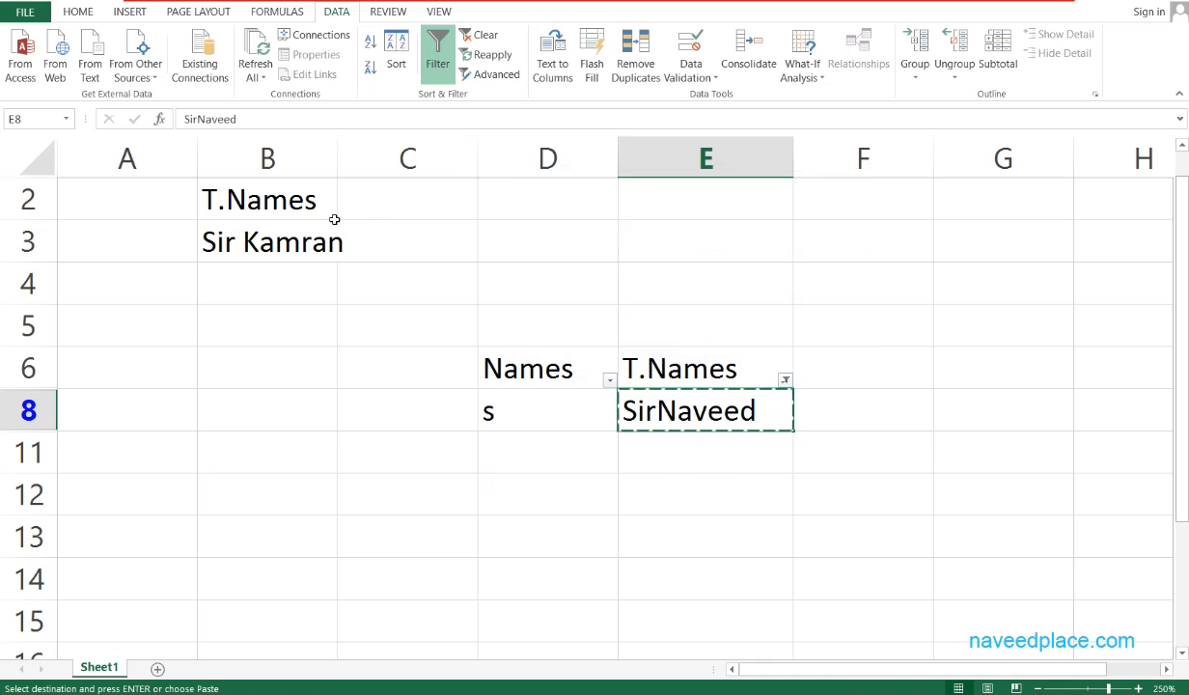
{"action": "key", "text": "ctrl+z"}
- Review the text filter comparison options offered for the T.Names column and close them without applying a filter
{"action": "left_click", "coordinate": [786, 383]}
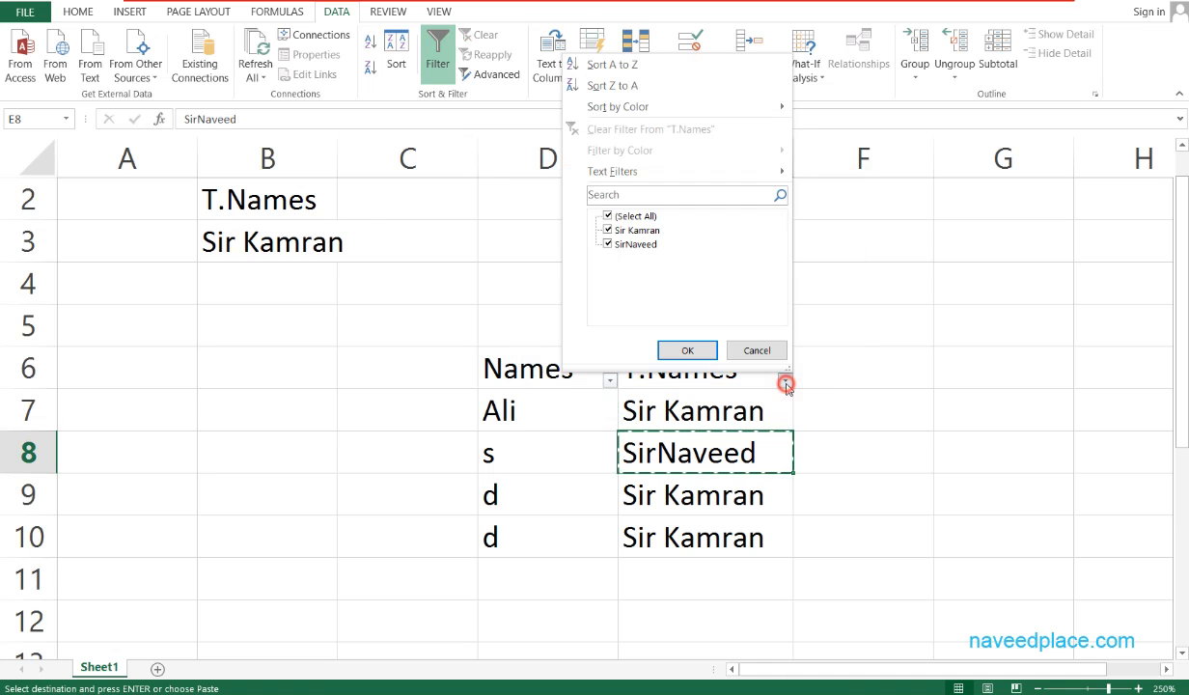
{"action": "left_click", "coordinate": [656, 171]}
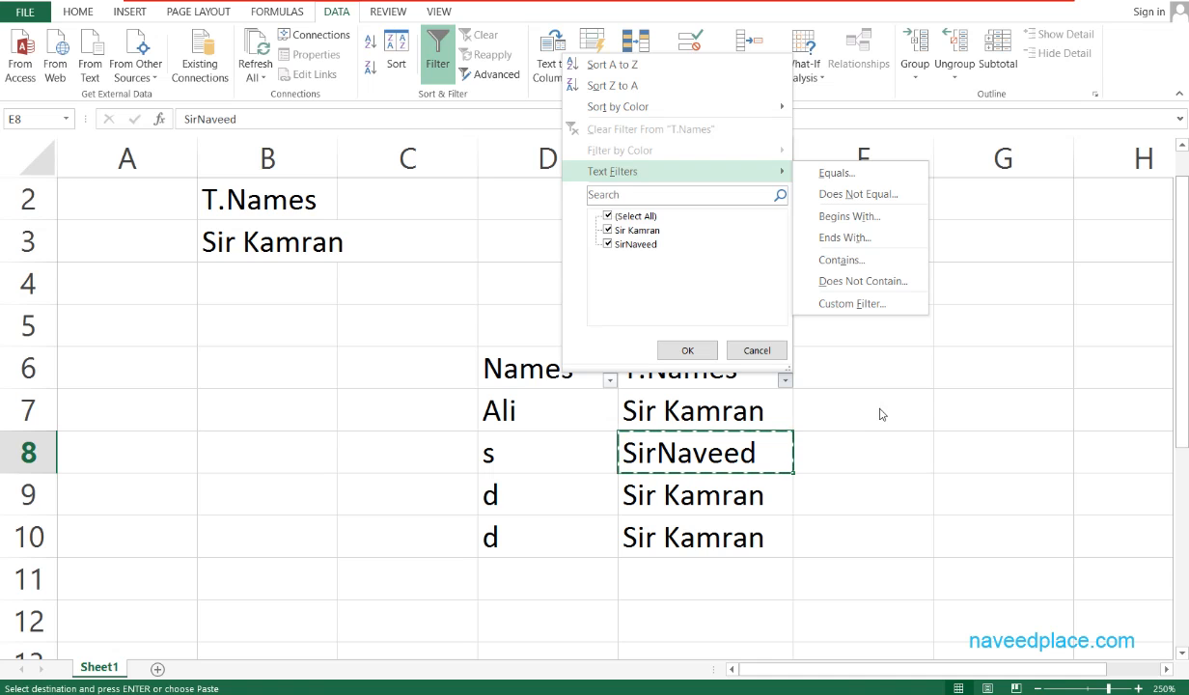
{"action": "left_click", "coordinate": [777, 170]}
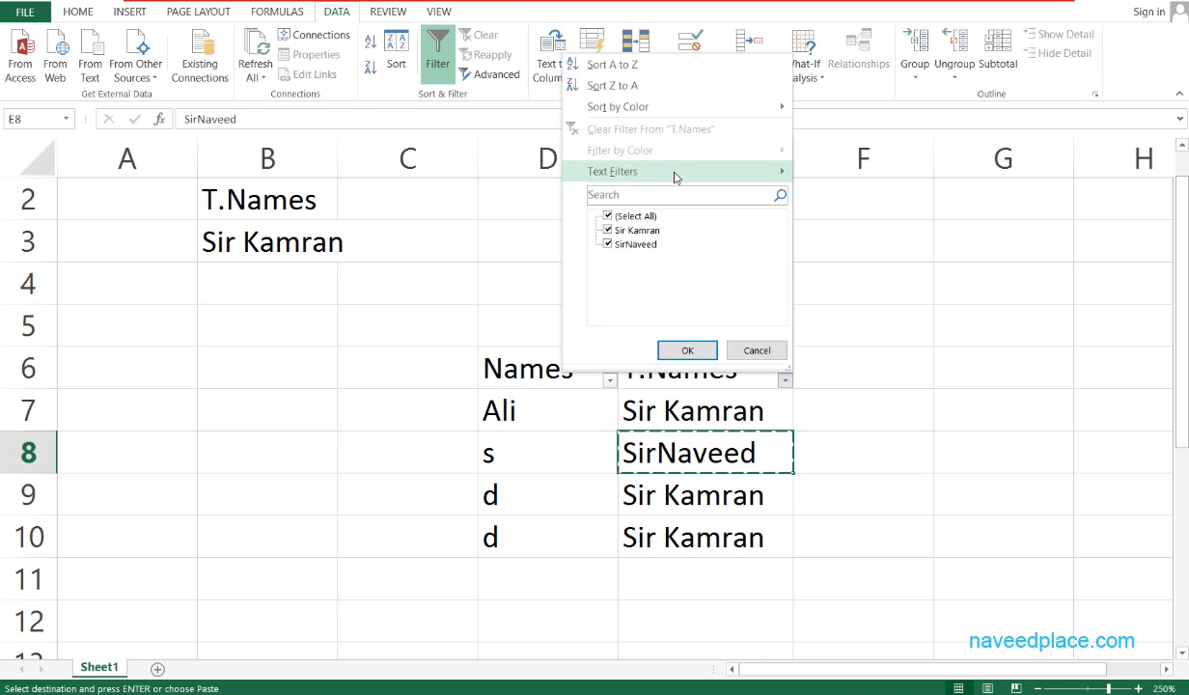
{"action": "left_click", "coordinate": [832, 293]}
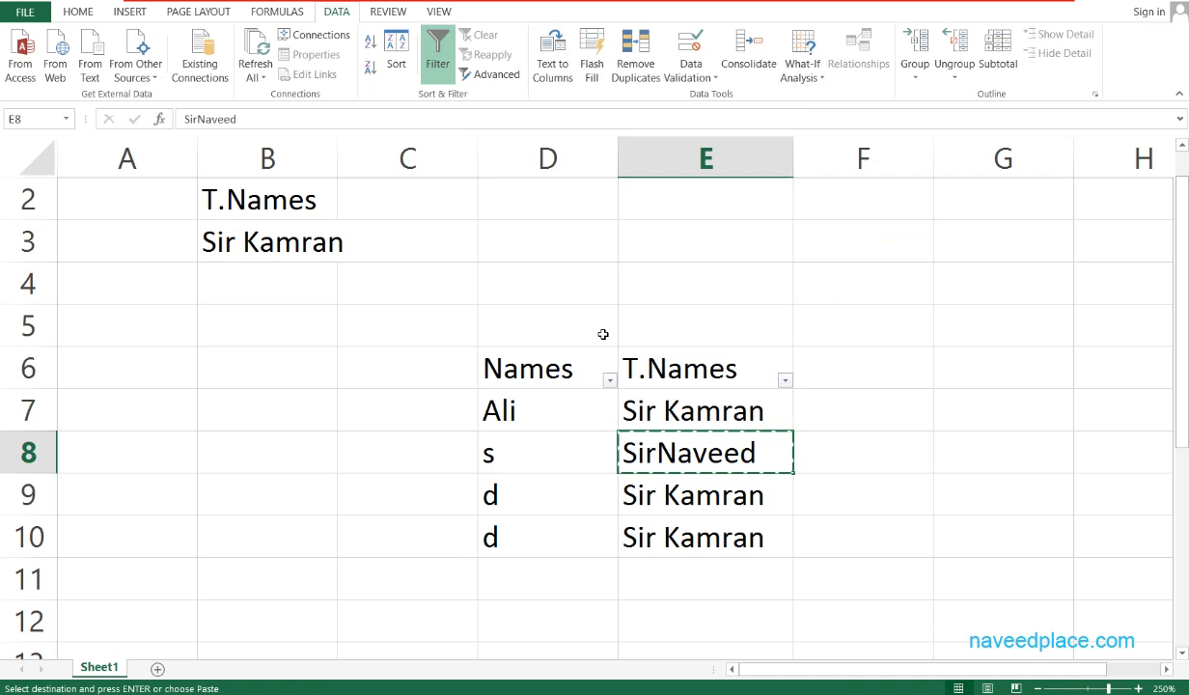